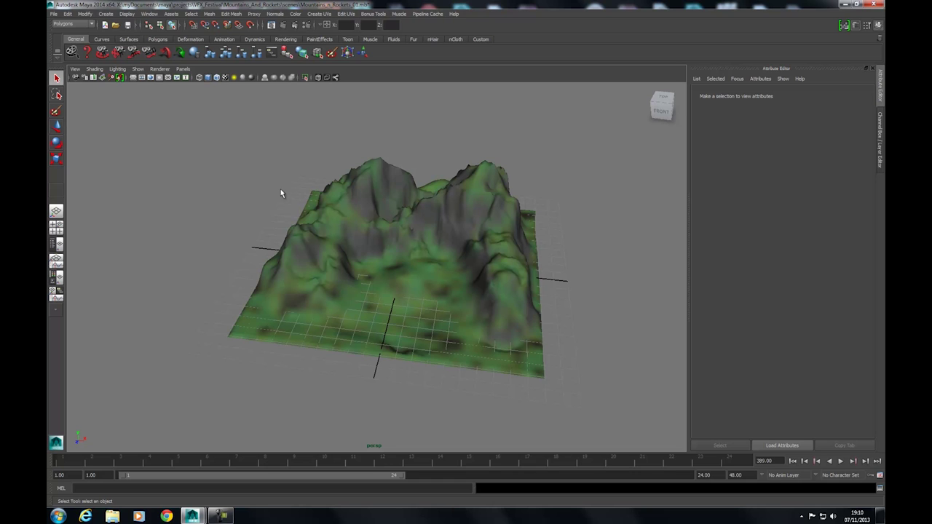
Examine the mountain terrain and the small rocket model from several angles, selecting each in turn.
{"action": "mouse_move", "coordinate": [305, 196]}
{"action": "left_mouse_down", "text": "alt"}
{"action": "mouse_move", "coordinate": [290, 189]}
{"action": "mouse_move", "coordinate": [289, 198]}
{"action": "left_mouse_up", "text": "alt"}
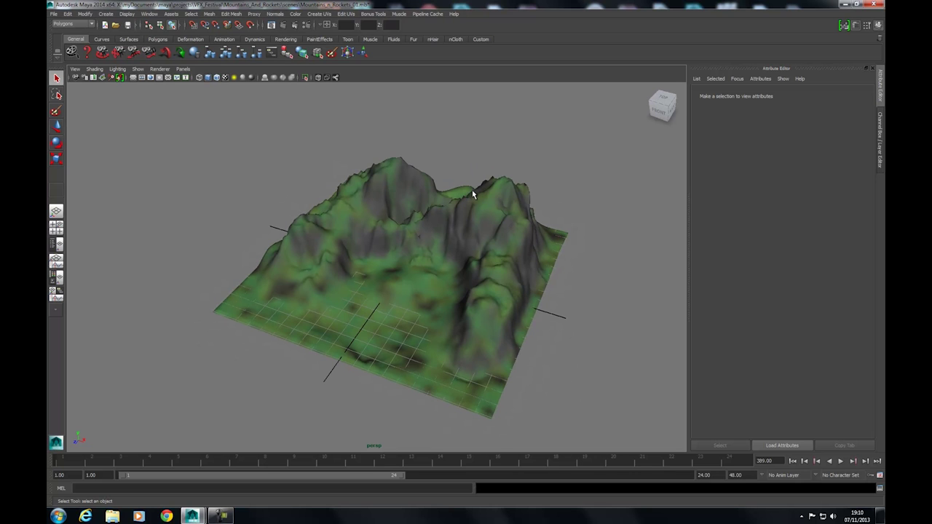
{"action": "right_click_drag", "start_coordinate": [522, 191], "coordinate": [444, 272], "text": "alt"}
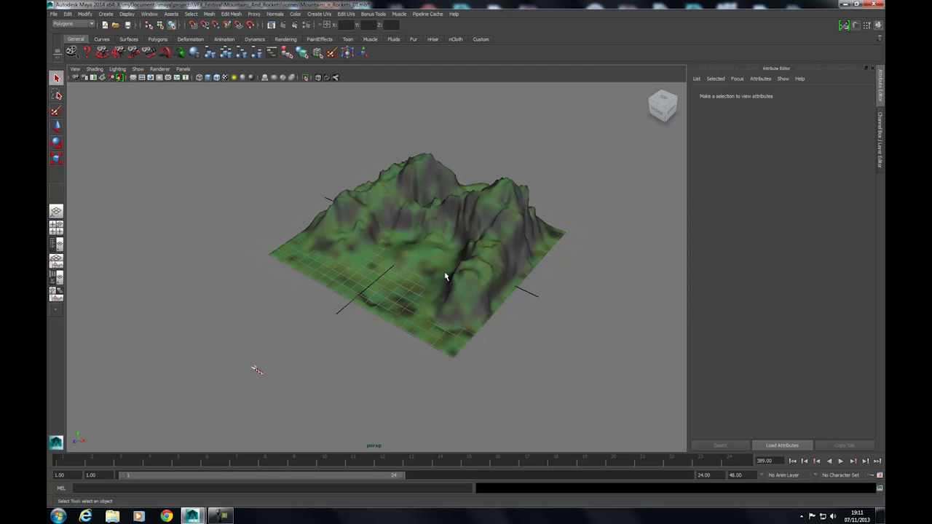
{"action": "left_click_drag", "start_coordinate": [384, 229], "coordinate": [371, 225], "text": "alt"}
{"action": "left_click", "coordinate": [448, 211]}
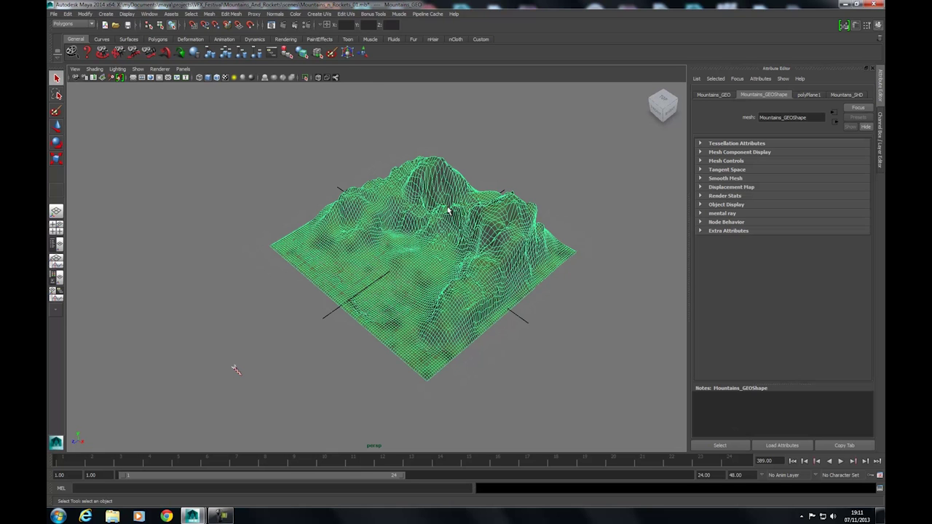
{"action": "left_click", "coordinate": [236, 371]}
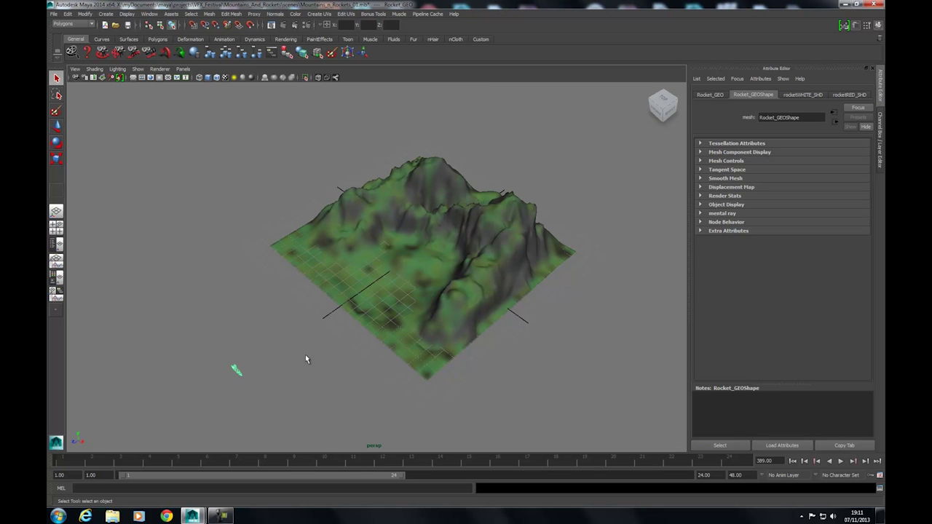
{"action": "left_click_drag", "start_coordinate": [274, 362], "coordinate": [390, 327], "text": "alt"}
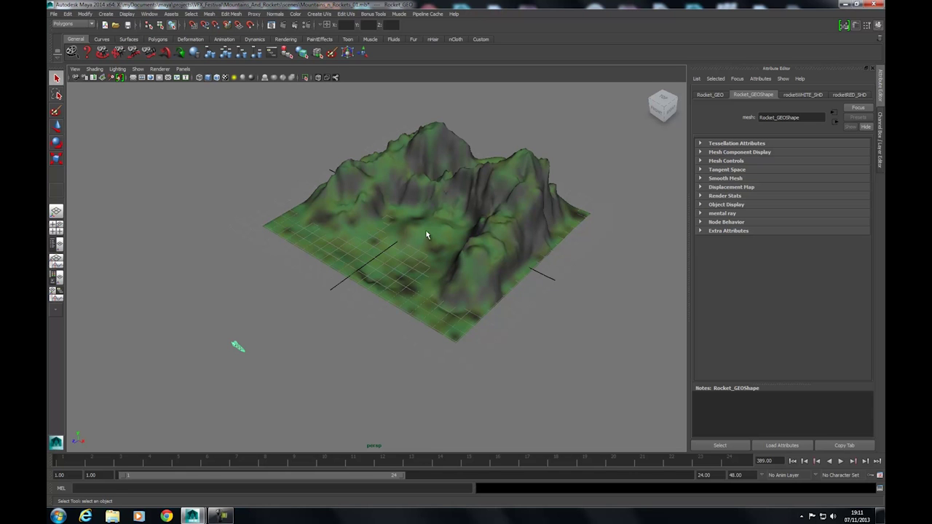
{"action": "mouse_move", "coordinate": [426, 235]}
{"action": "left_mouse_down", "text": "alt"}
{"action": "mouse_move", "coordinate": [385, 228]}
{"action": "mouse_move", "coordinate": [410, 233]}
{"action": "left_mouse_up", "text": "alt"}
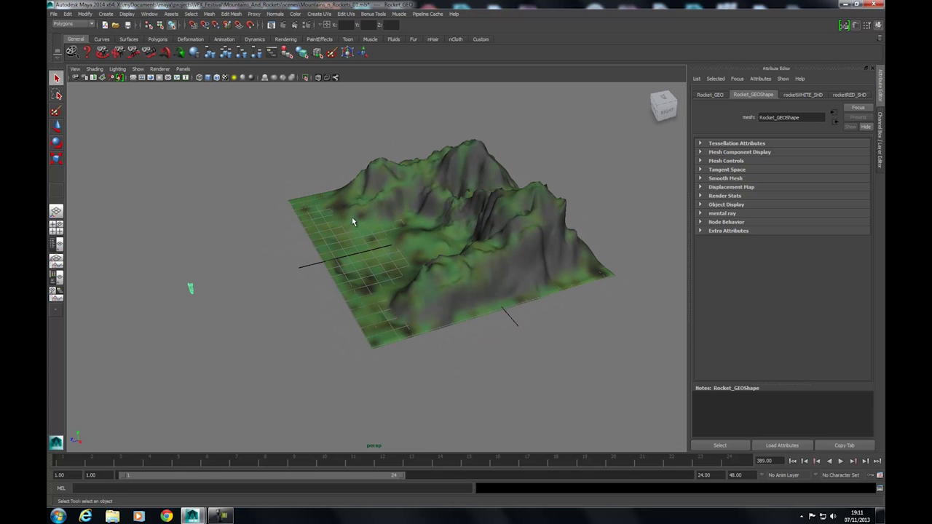
{"action": "left_click_drag", "start_coordinate": [352, 219], "coordinate": [446, 209], "text": "alt"}
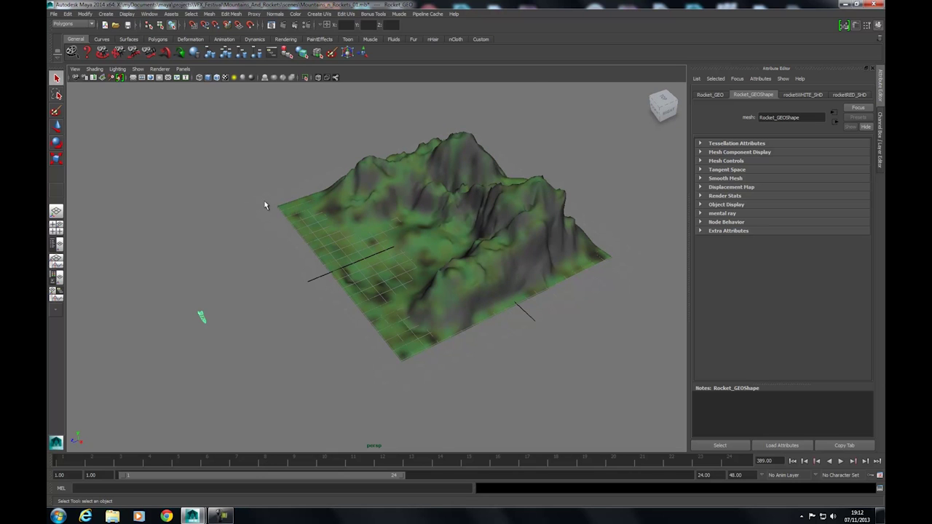
Switch to the Dynamics menu set and create a particle emitter with its type set to Volume.
{"action": "left_click", "coordinate": [72, 25]}
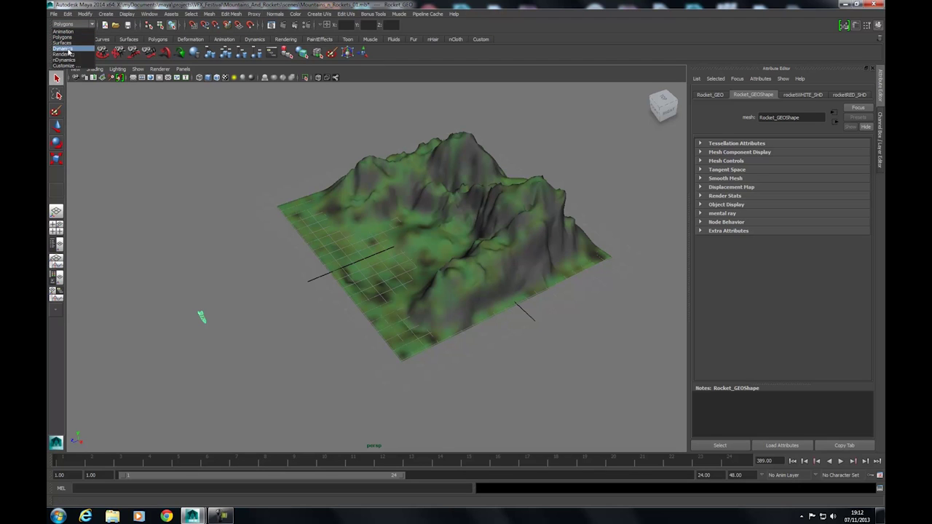
{"action": "left_click", "coordinate": [69, 49]}
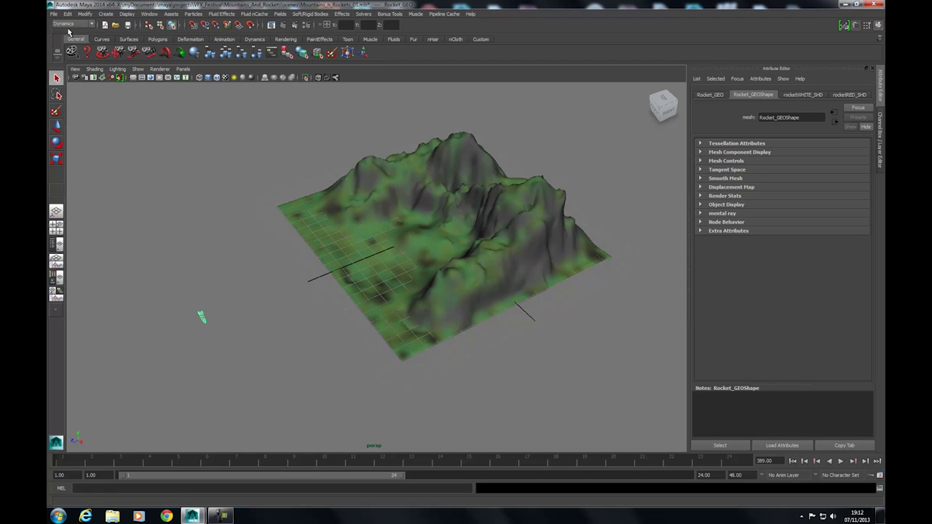
{"action": "left_click", "coordinate": [193, 14]}
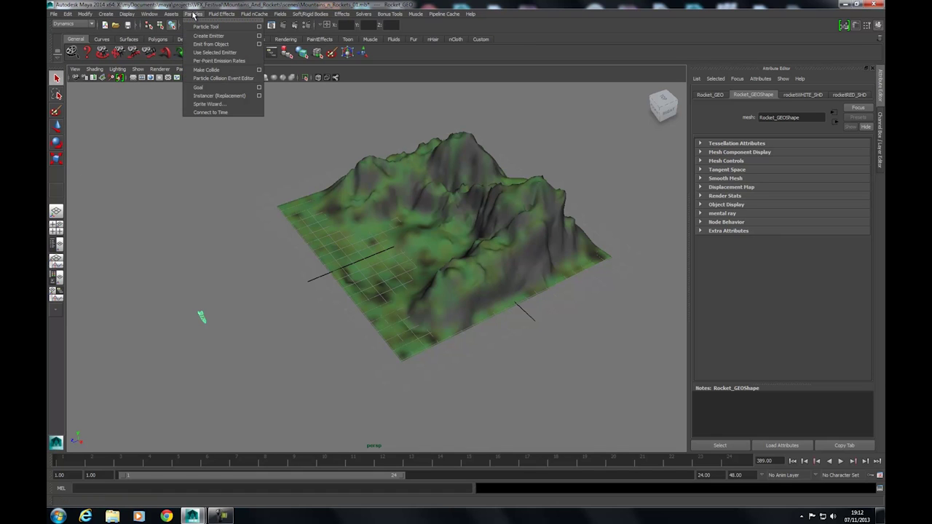
{"action": "left_click", "coordinate": [259, 36]}
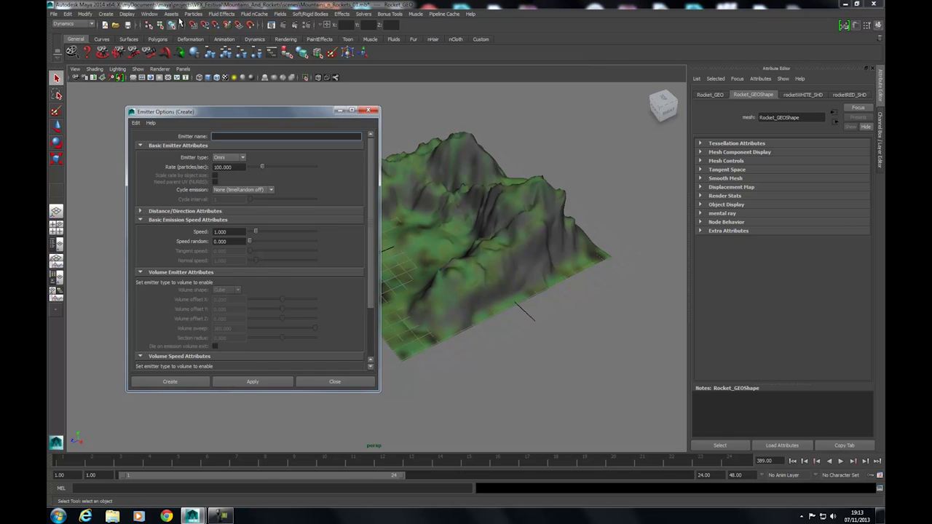
{"action": "left_click", "coordinate": [193, 14]}
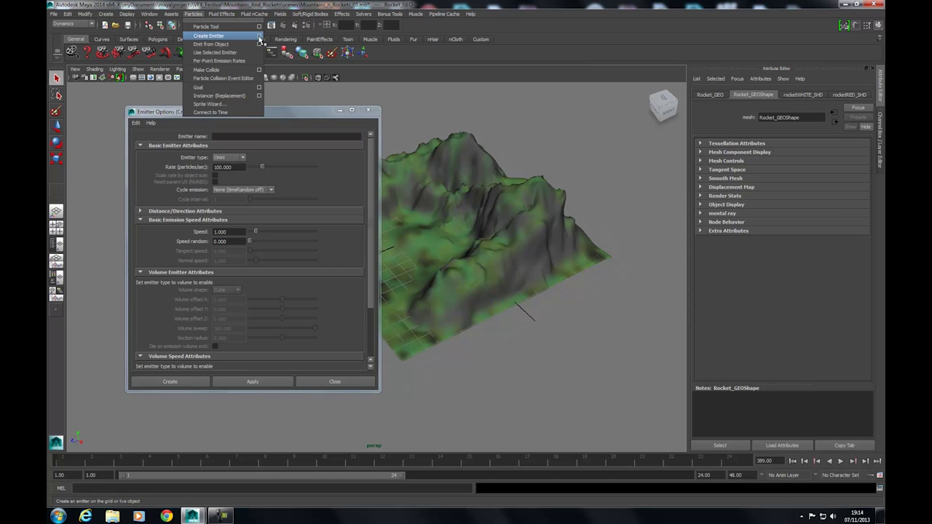
{"action": "left_click", "coordinate": [284, 117]}
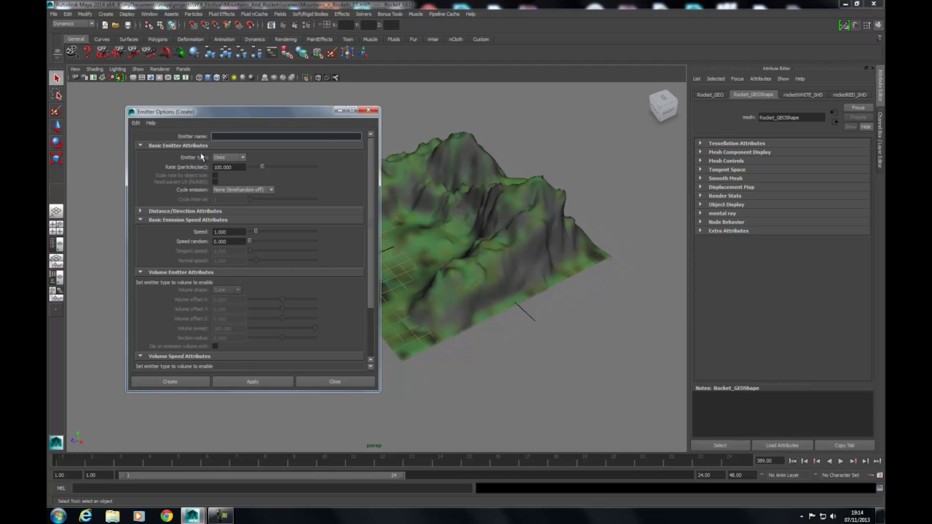
{"action": "left_click", "coordinate": [229, 158]}
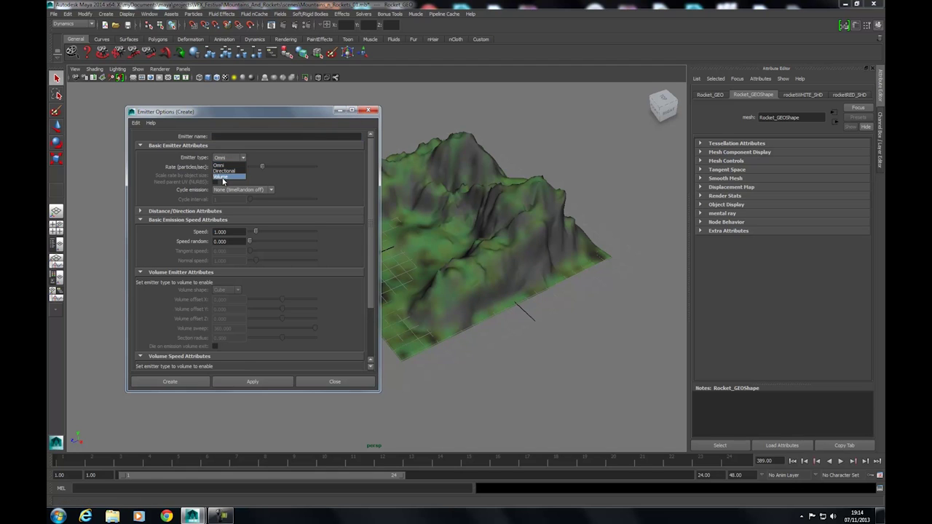
{"action": "left_click", "coordinate": [222, 177]}
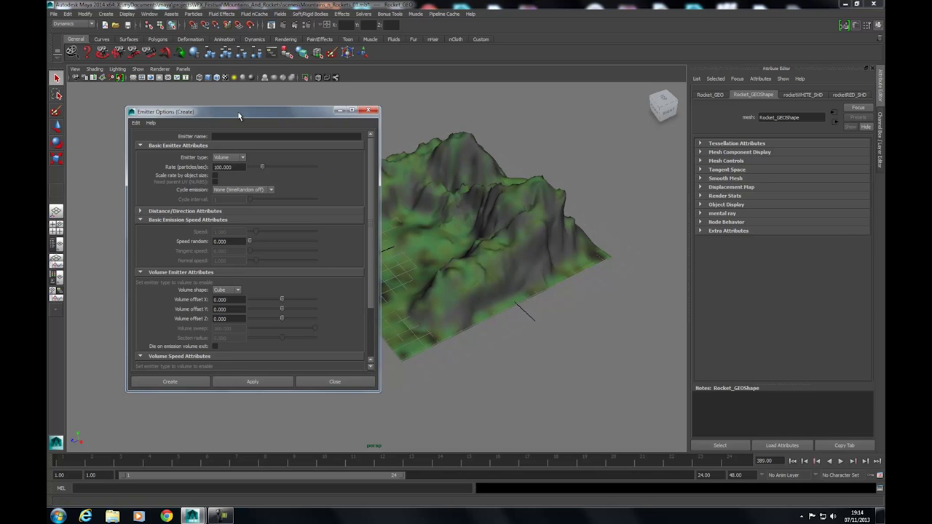
{"action": "left_click", "coordinate": [166, 382]}
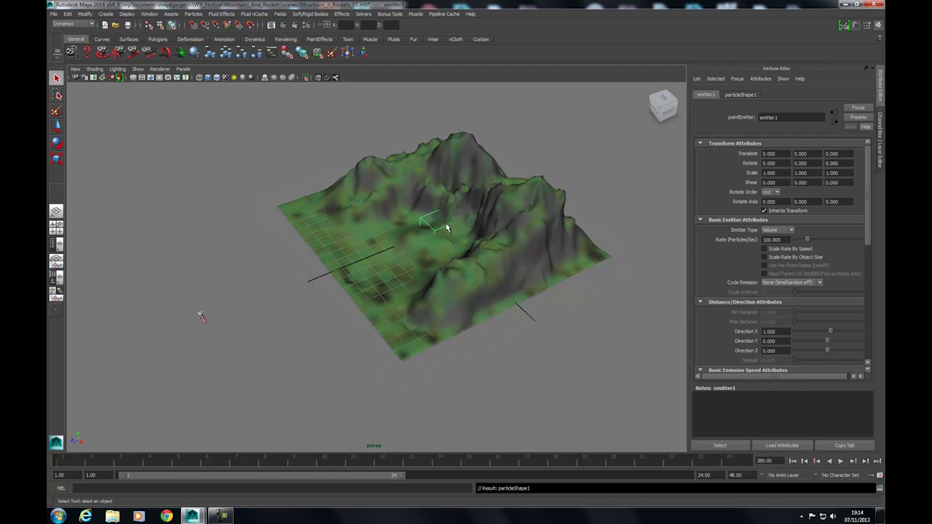
Move the volume emitter along the Z axis to about 11.66, out in front of the mountains.
{"action": "key", "text": "w"}
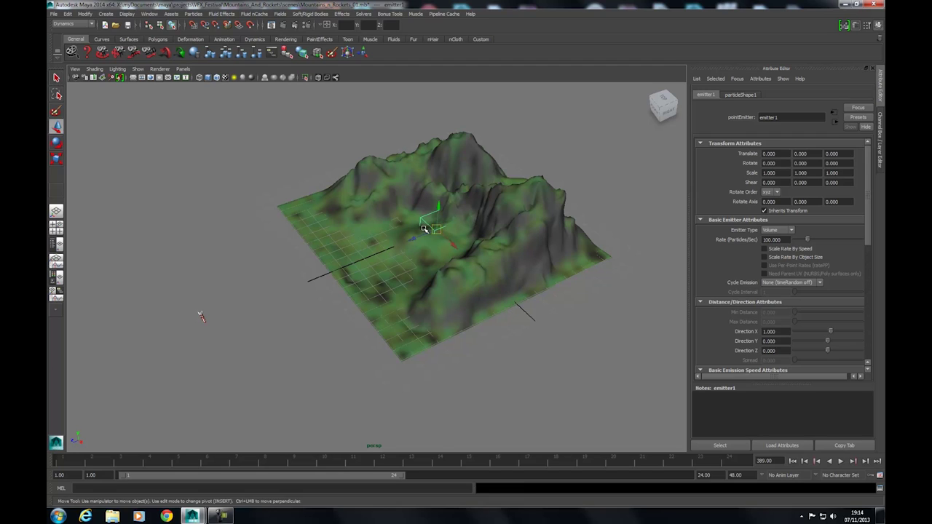
{"action": "left_click_drag", "start_coordinate": [416, 234], "coordinate": [272, 258]}
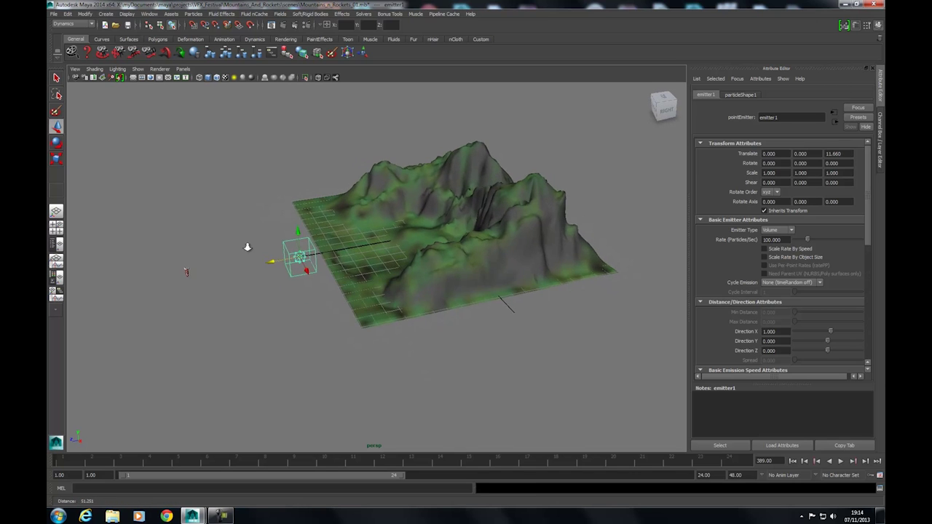
{"action": "right_click_drag", "start_coordinate": [272, 257], "coordinate": [491, 247], "text": "alt"}
{"action": "left_click_drag", "start_coordinate": [491, 247], "coordinate": [506, 272], "text": "alt"}
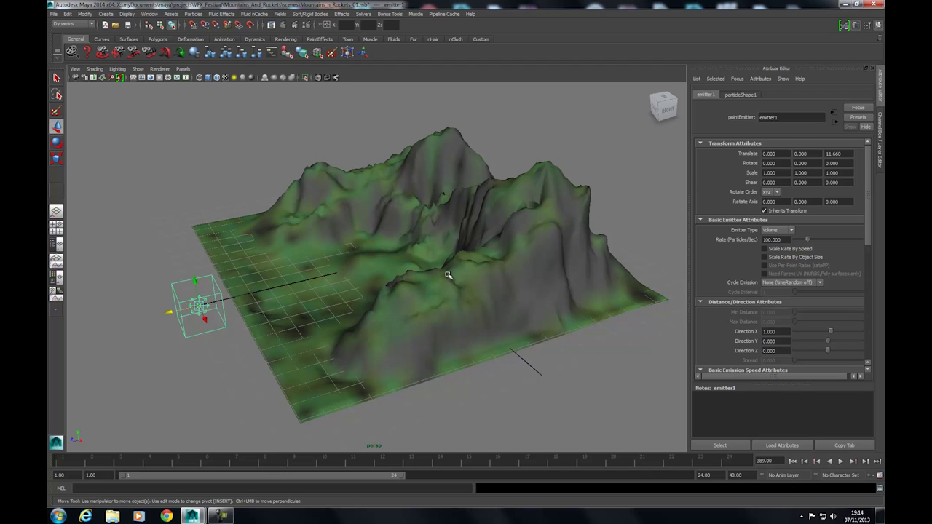
Set the end time of the playback range to 300 frames.
{"action": "left_click", "coordinate": [720, 475]}
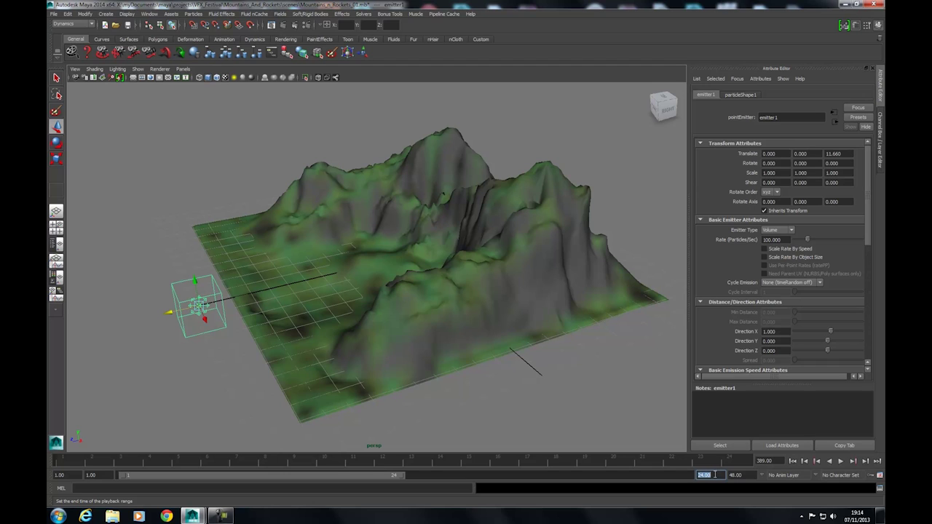
{"action": "type", "text": "3"}
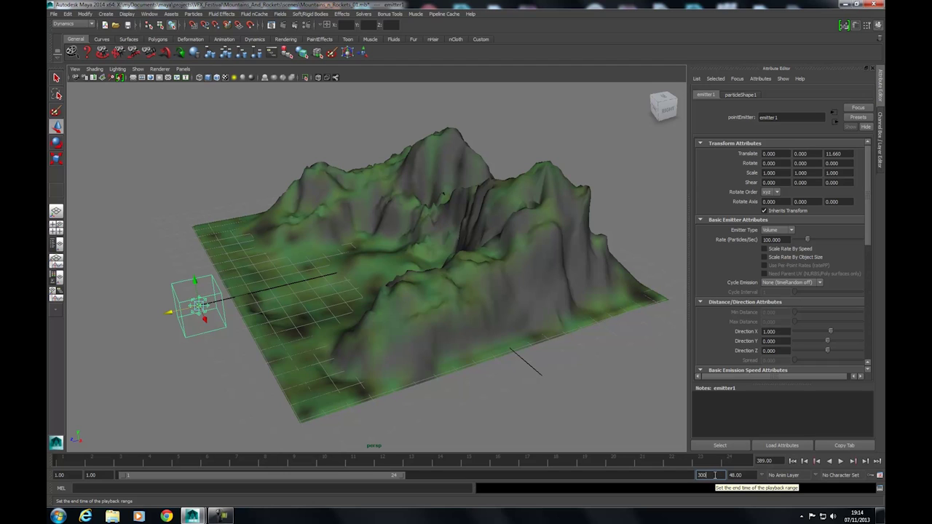
{"action": "type", "text": "00"}
{"action": "key", "text": "Return"}
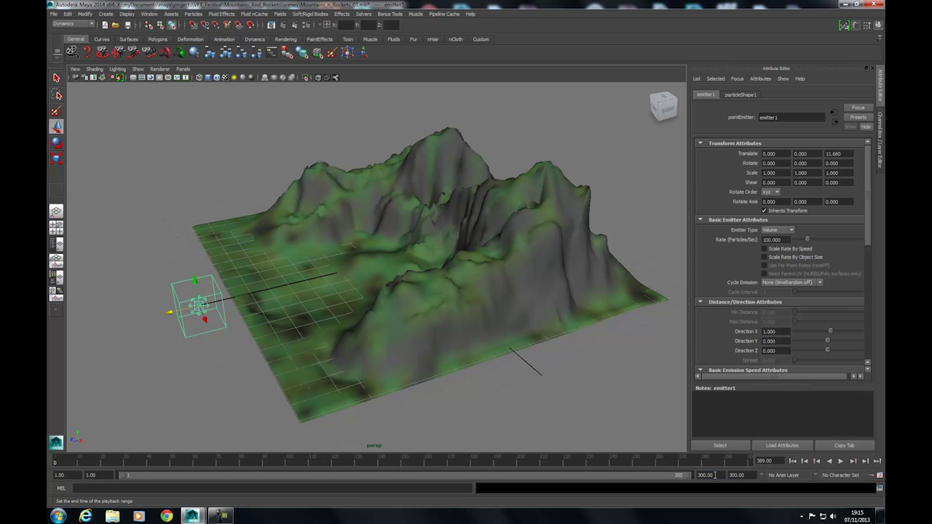
Play the particle simulation, cycle the viewport background to light grey, and stop playback.
{"action": "left_click", "coordinate": [839, 462]}
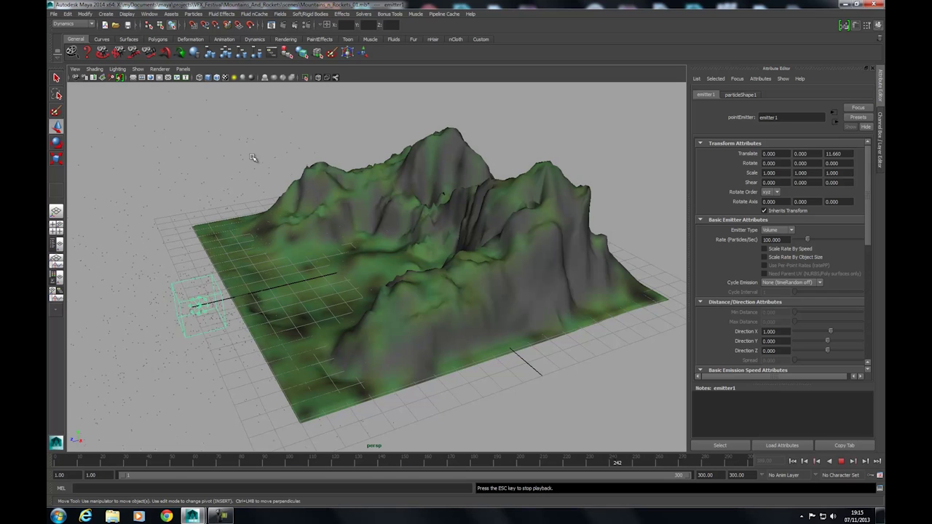
{"action": "key", "text": "alt+b"}
{"action": "key", "text": "alt+b"}
{"action": "key", "text": "alt+b"}
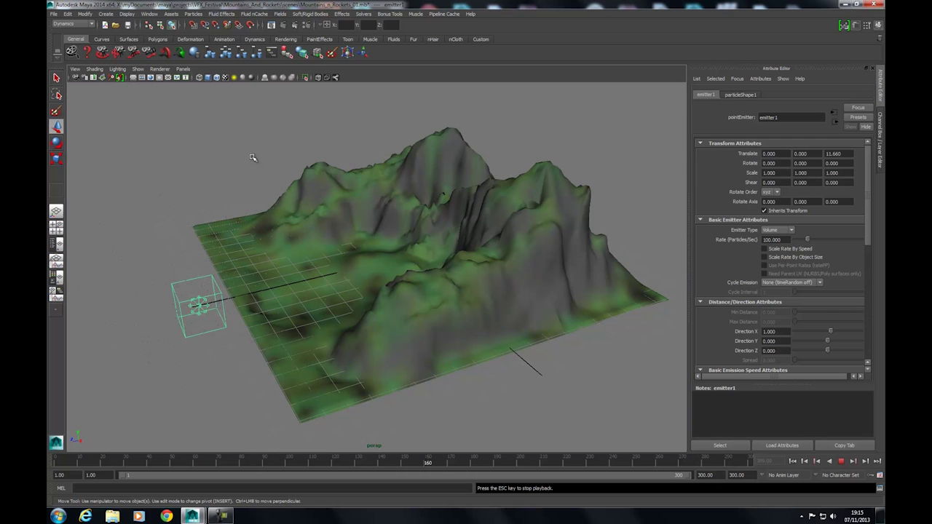
{"action": "key", "text": "alt+b"}
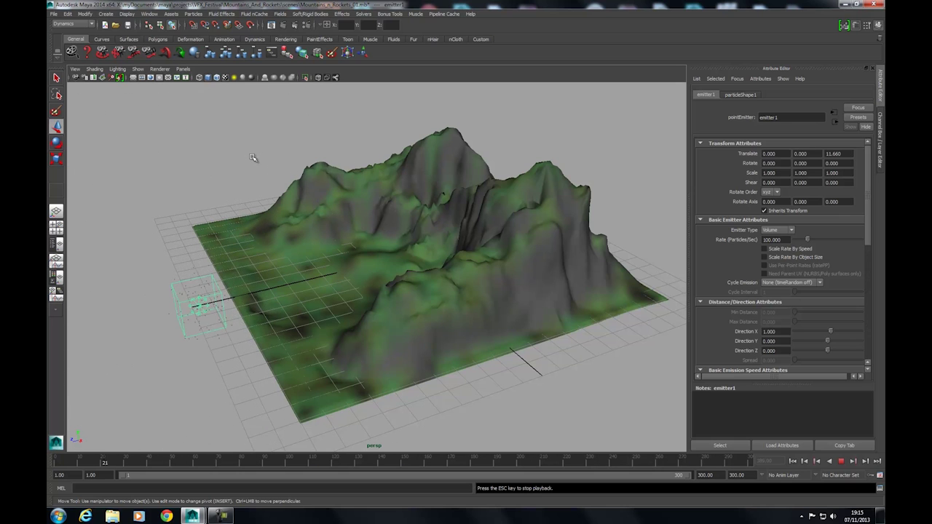
{"action": "left_click", "coordinate": [842, 462]}
{"action": "key", "text": "w"}
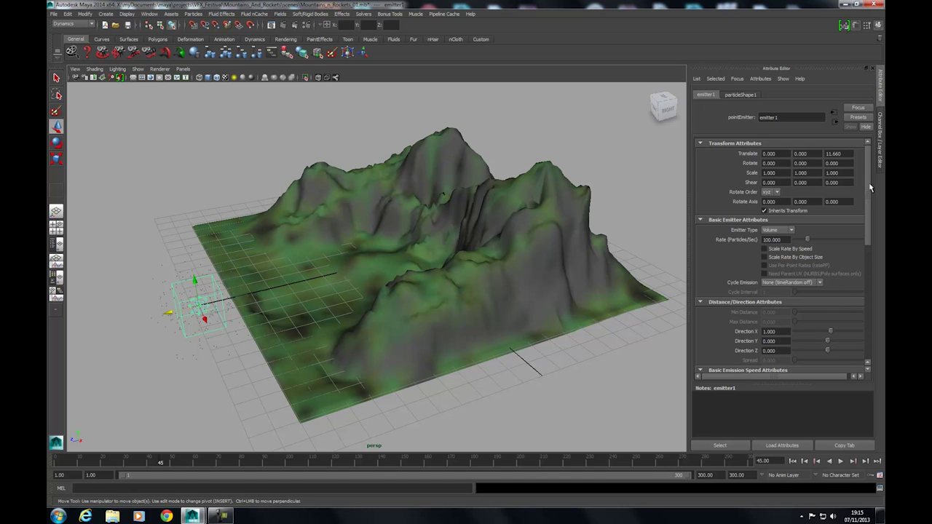
Set the emitter's Away From Center speed to 0 and play the simulation to check the particles.
{"action": "left_click_drag", "start_coordinate": [867, 190], "coordinate": [864, 305]}
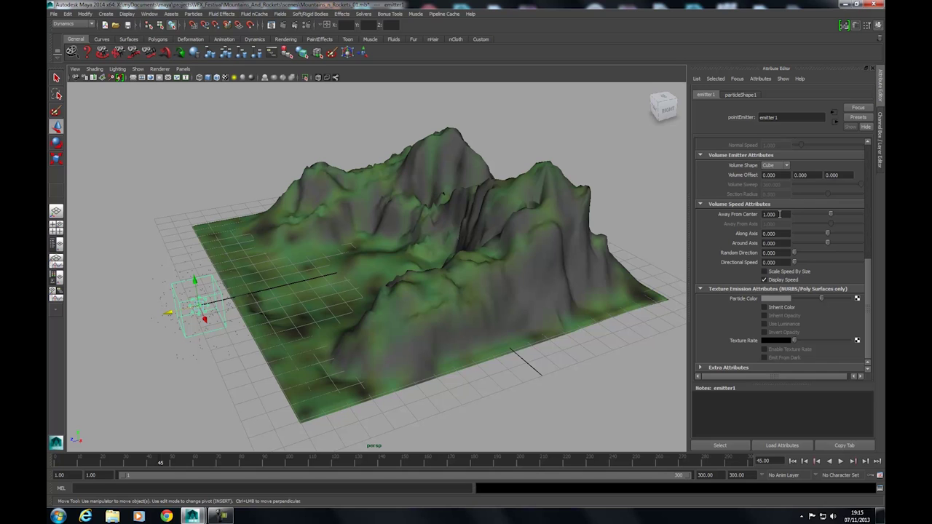
{"action": "double_click", "coordinate": [772, 214]}
{"action": "type", "text": "0"}
{"action": "key", "text": "Return"}
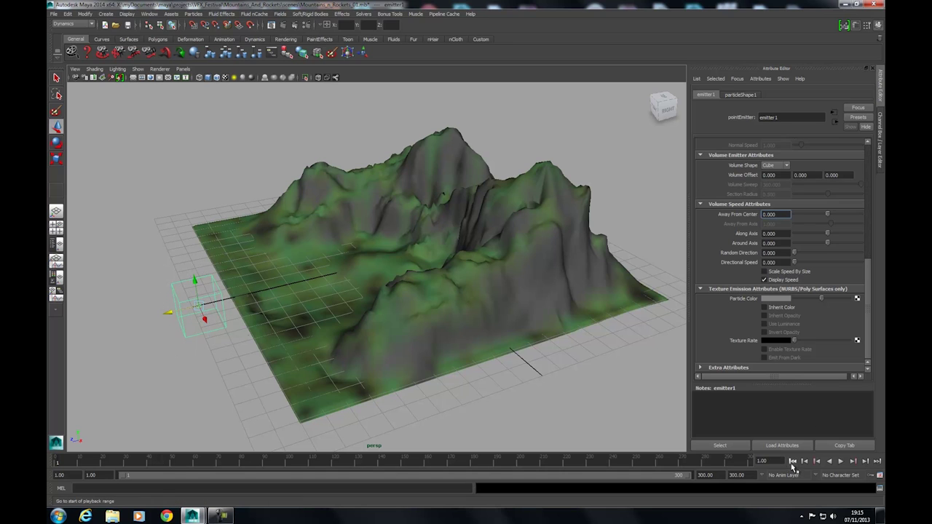
{"action": "left_click", "coordinate": [841, 461]}
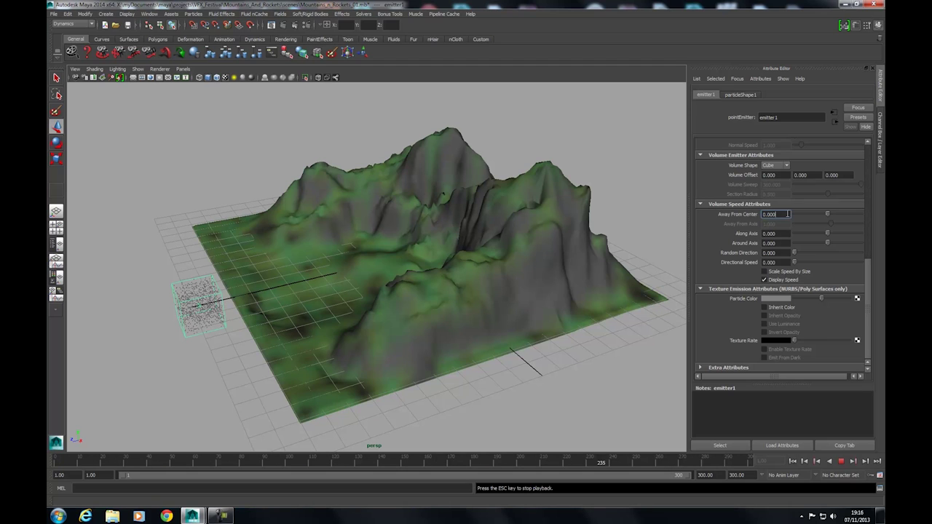
{"action": "left_click", "coordinate": [841, 462]}
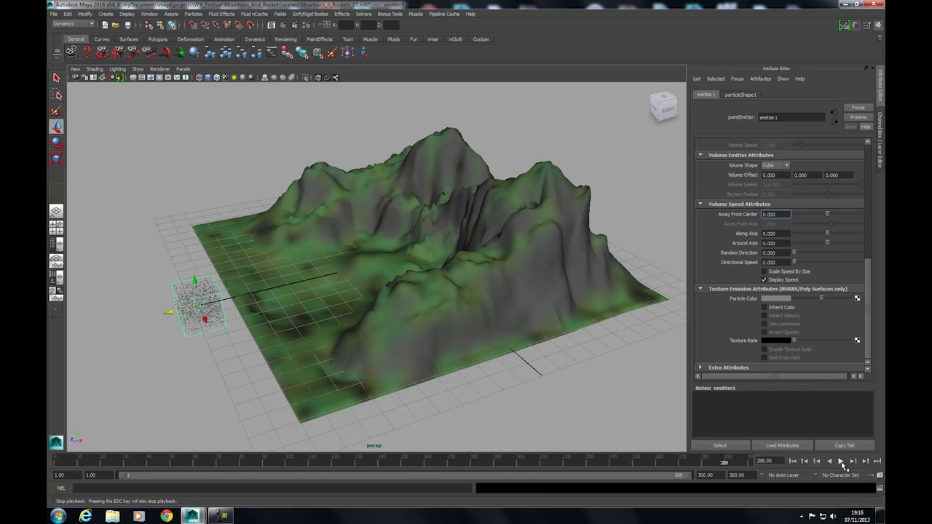
Set the emitter's Along Axis speed to 10 and play the simulation to view the particle stream.
{"action": "left_click", "coordinate": [784, 234]}
{"action": "type", "text": "10"}
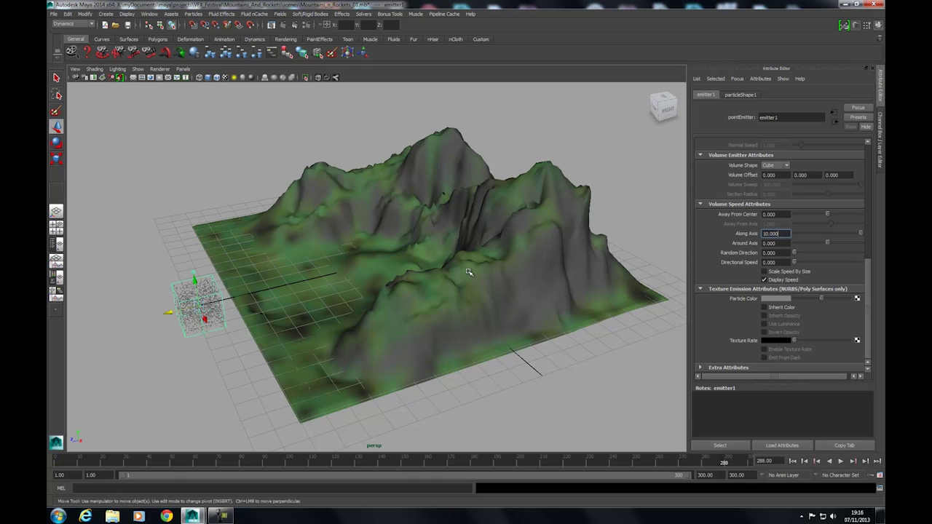
{"action": "left_click", "coordinate": [841, 461]}
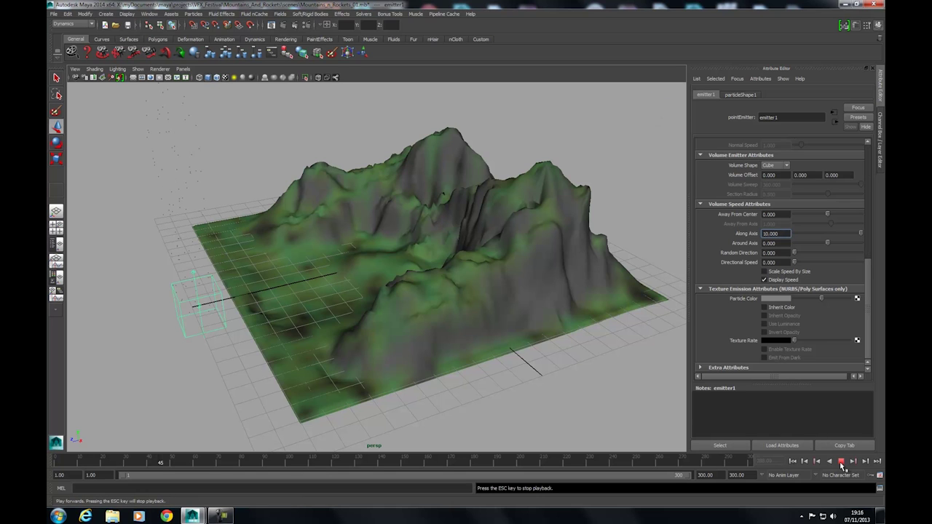
{"action": "scroll", "coordinate": [314, 292], "scroll_direction": "down", "scroll_amount": 10}
{"action": "left_click_drag", "start_coordinate": [357, 264], "coordinate": [348, 241], "text": "alt"}
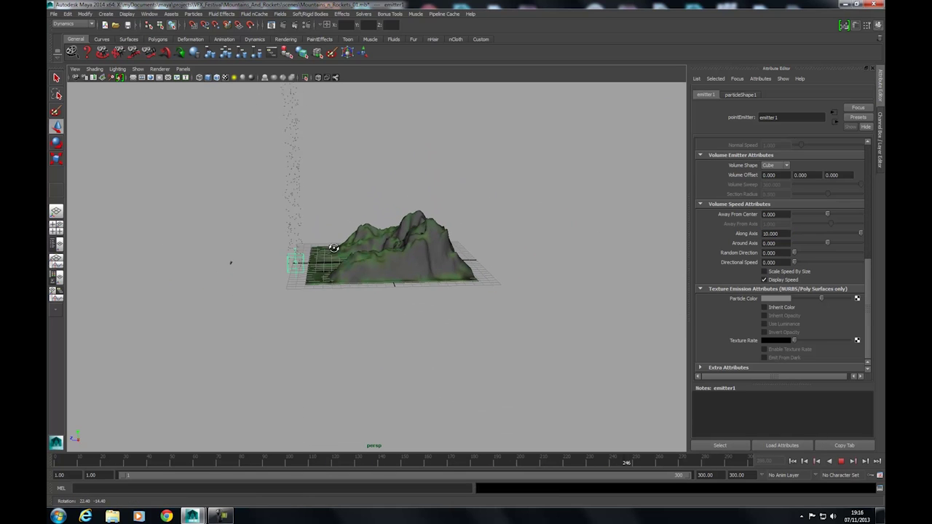
{"action": "middle_click_drag", "start_coordinate": [348, 240], "coordinate": [348, 309], "text": "alt"}
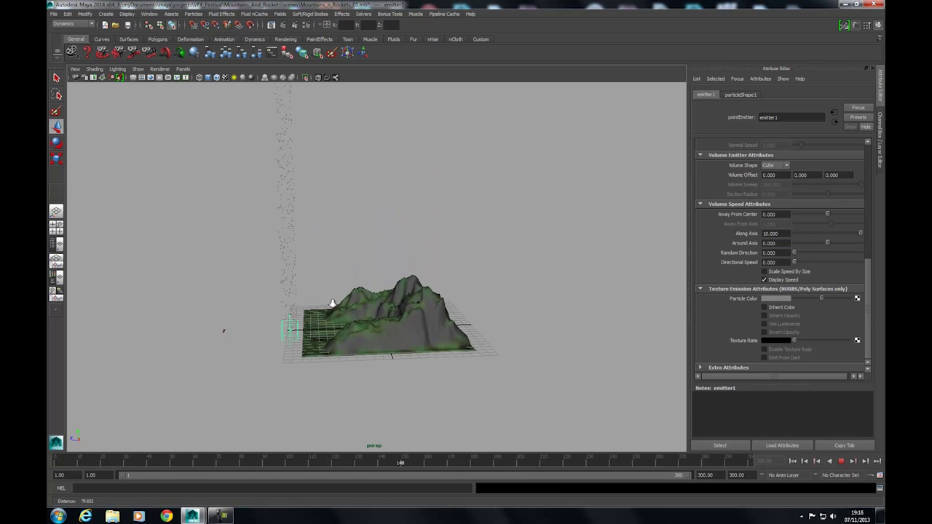
{"action": "scroll", "coordinate": [350, 309], "scroll_direction": "up", "scroll_amount": 1}
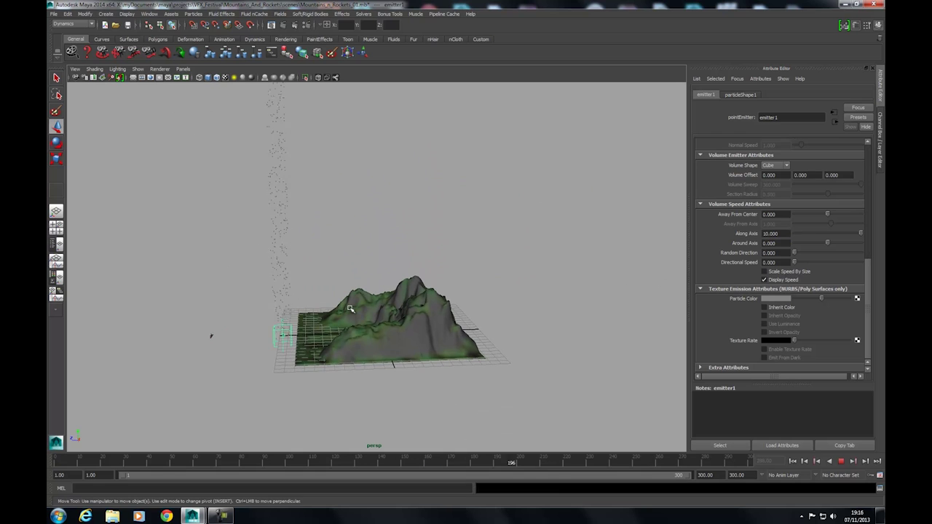
Stop playback and scale the cube emitter along X by about 9.4 to span the edge of the terrain.
{"action": "left_click", "coordinate": [841, 461]}
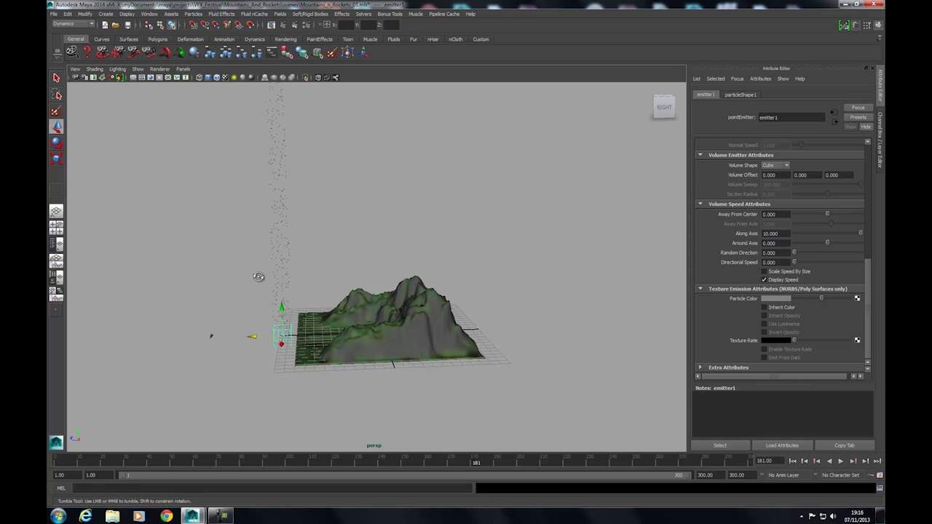
{"action": "left_click_drag", "start_coordinate": [260, 277], "coordinate": [305, 289], "text": "alt"}
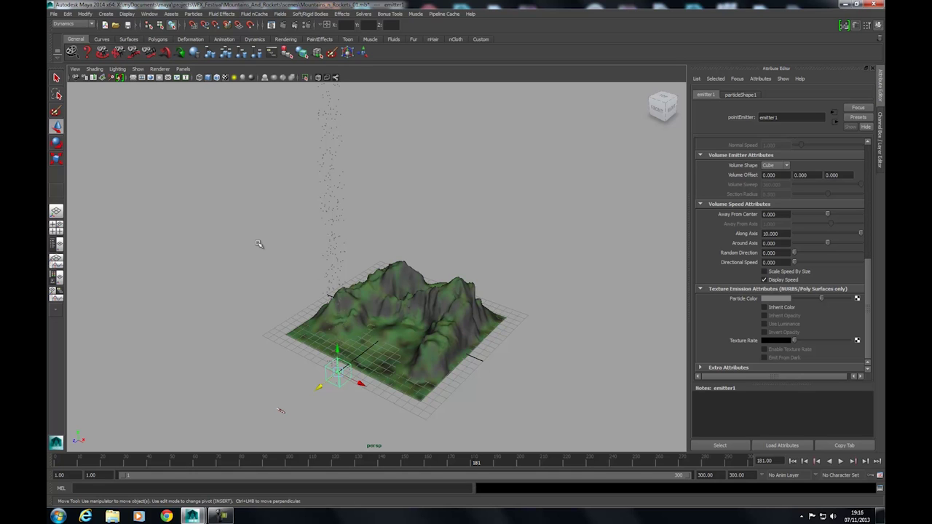
{"action": "key", "text": "r"}
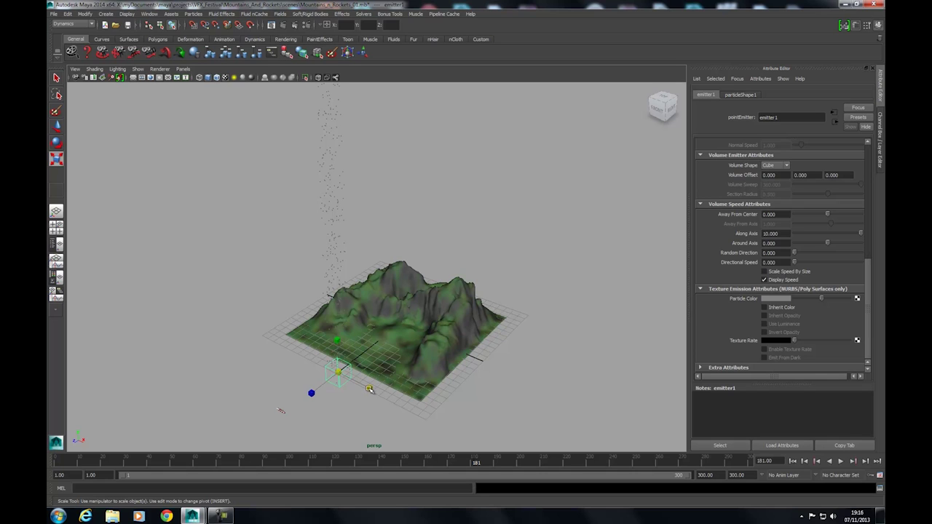
{"action": "left_click_drag", "start_coordinate": [370, 390], "coordinate": [790, 518]}
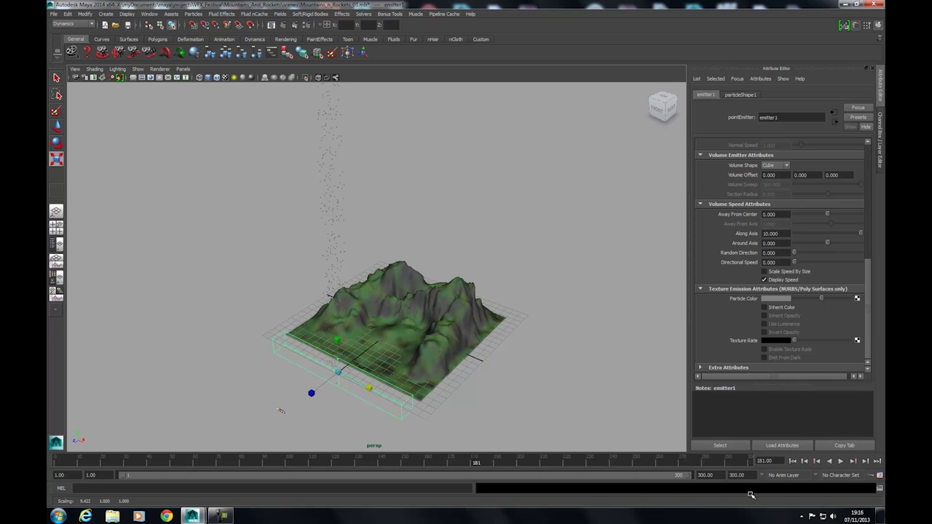
{"action": "left_click_drag", "start_coordinate": [423, 298], "coordinate": [397, 292], "text": "alt"}
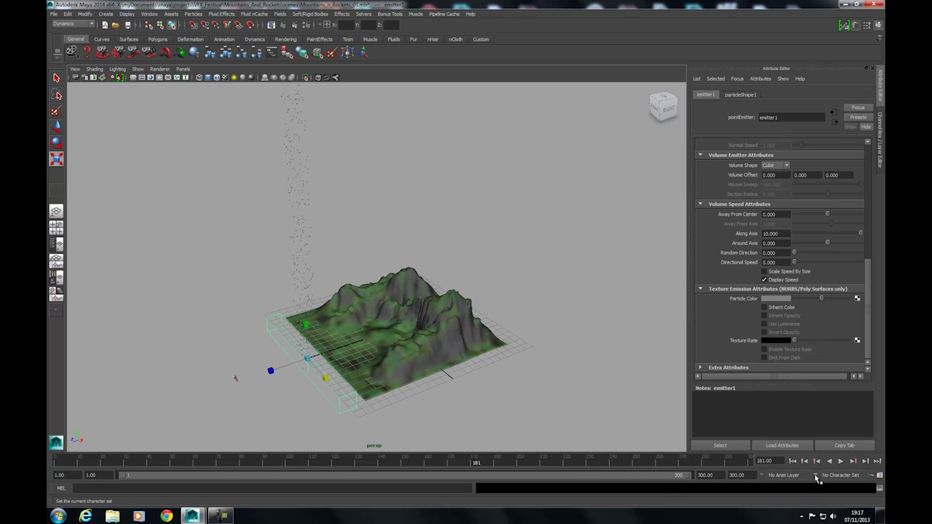
Play the simulation from the first frame to inspect the particles from the widened emitter, and stop playback.
{"action": "left_click", "coordinate": [793, 461]}
{"action": "left_click", "coordinate": [841, 462]}
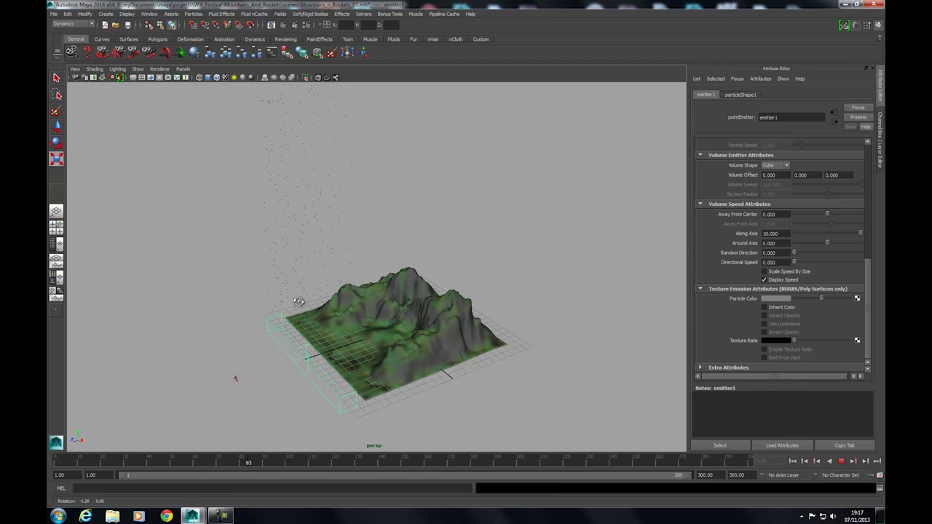
{"action": "mouse_move", "coordinate": [301, 302]}
{"action": "left_mouse_down", "text": "alt"}
{"action": "mouse_move", "coordinate": [327, 291]}
{"action": "mouse_move", "coordinate": [301, 294]}
{"action": "left_mouse_up", "text": "alt"}
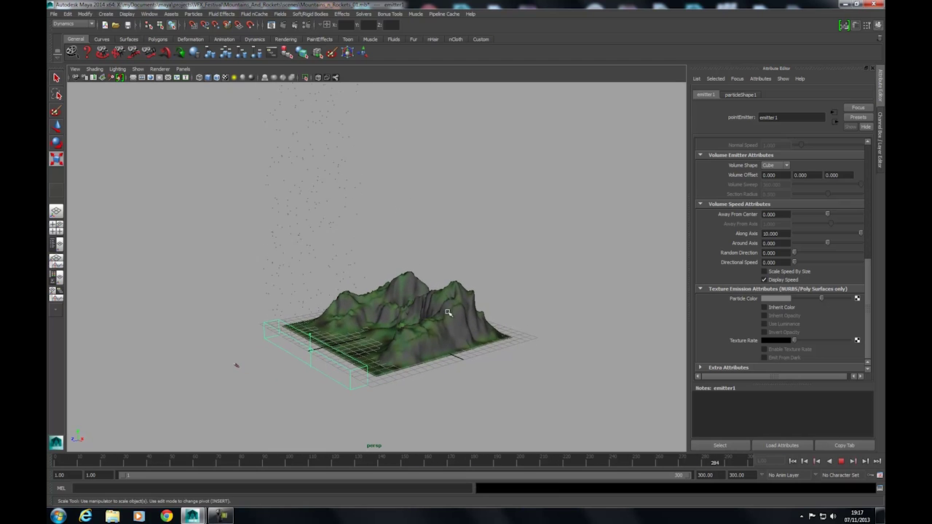
{"action": "left_click", "coordinate": [841, 462]}
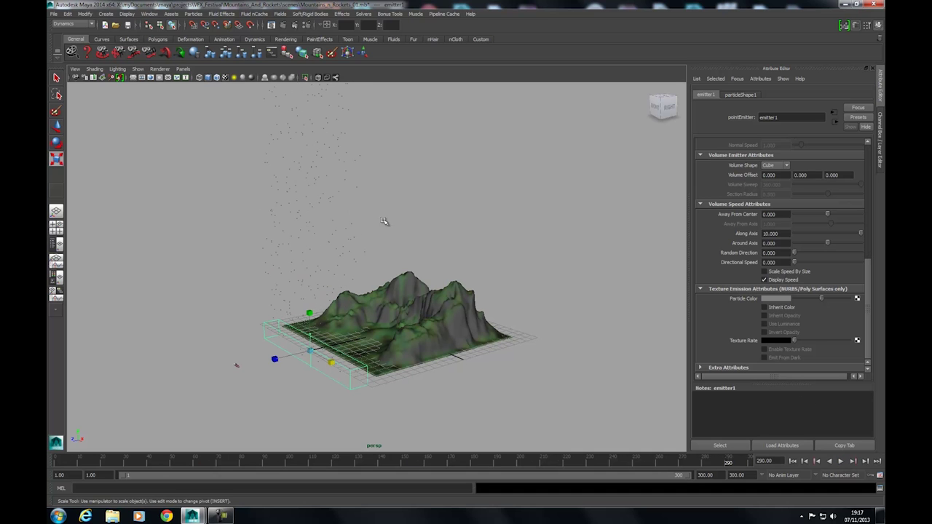
{"action": "left_click_drag", "start_coordinate": [385, 221], "coordinate": [388, 230], "text": "alt"}
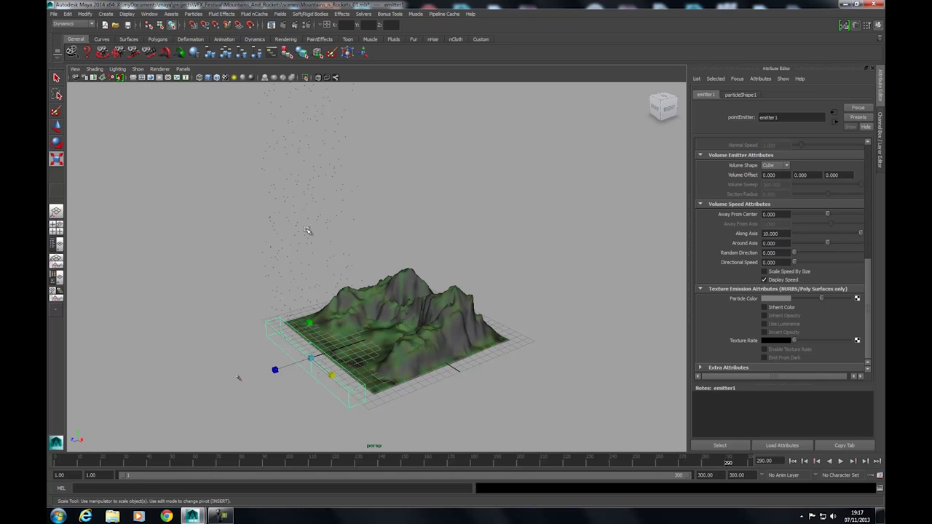
Set the particle render type to Spheres and add the attributes for the current render type.
{"action": "left_click", "coordinate": [740, 96]}
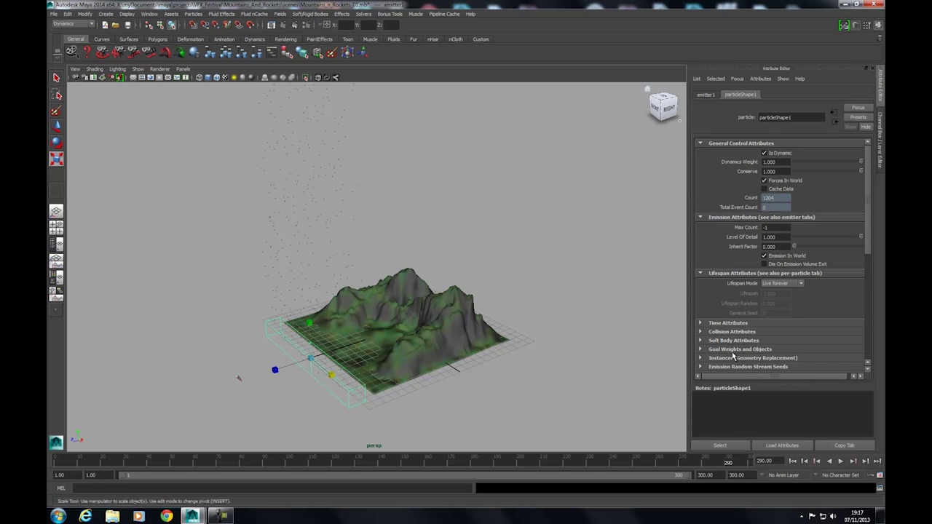
{"action": "scroll", "coordinate": [734, 355], "scroll_direction": "down", "scroll_amount": 3}
{"action": "left_click", "coordinate": [786, 316]}
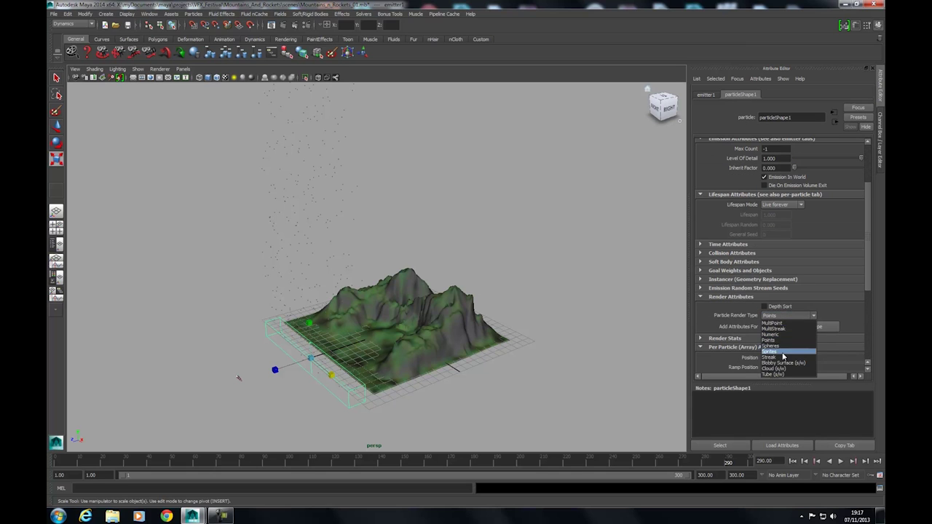
{"action": "left_click", "coordinate": [784, 347]}
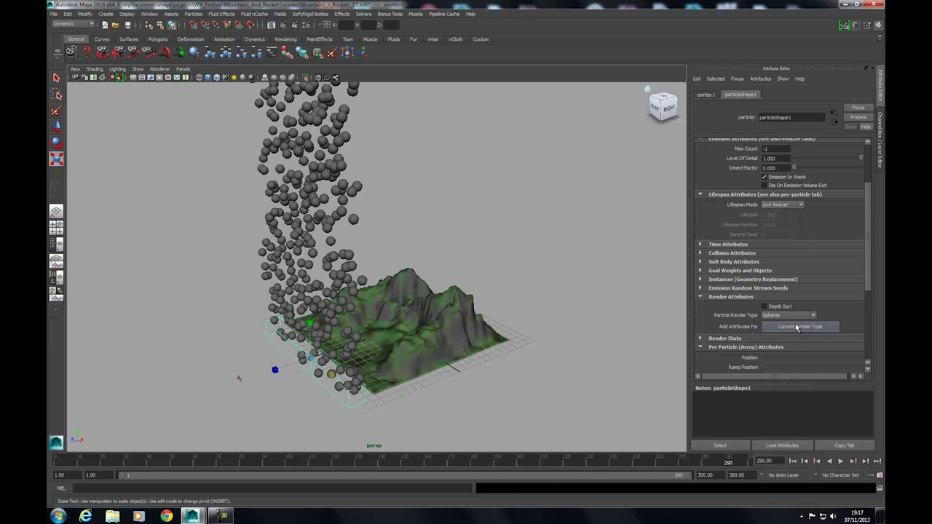
{"action": "left_click", "coordinate": [797, 327]}
Set the radius of the sphere particles to 0.1.
{"action": "left_click_drag", "start_coordinate": [798, 340], "coordinate": [796, 339]}
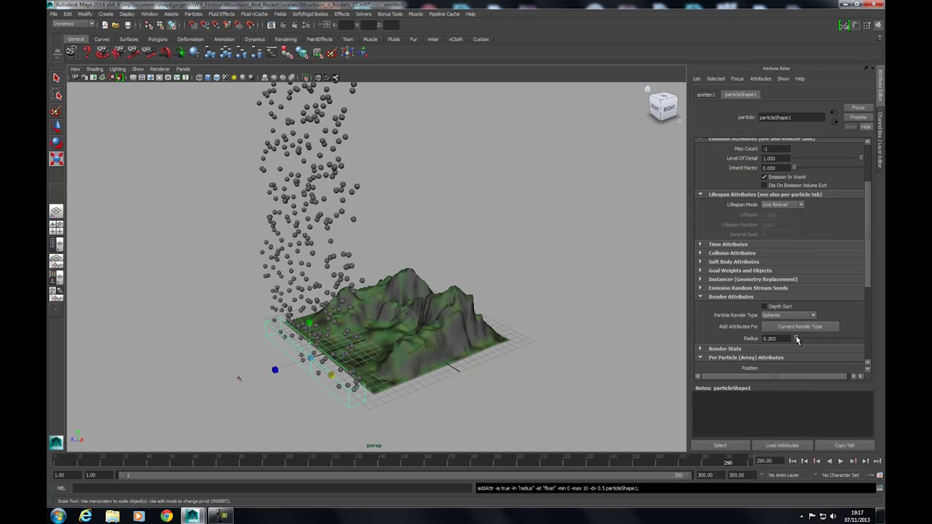
{"action": "double_click", "coordinate": [779, 339]}
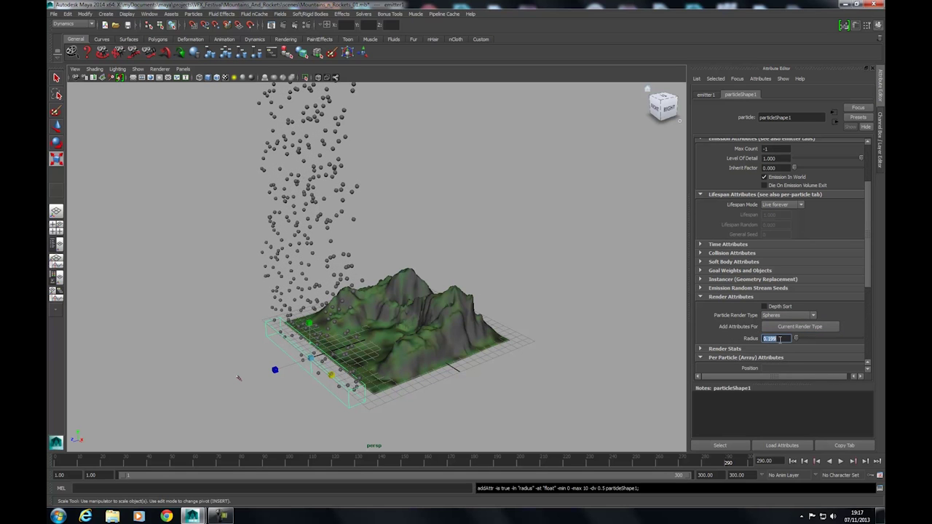
{"action": "key", "text": "BackSpace"}
{"action": "type", "text": "0.1"}
{"action": "key", "text": "Return"}
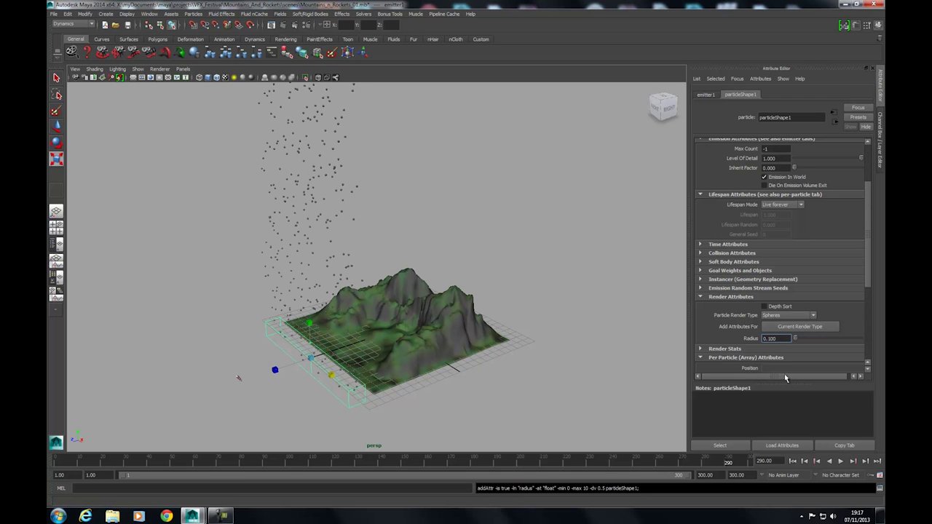
Play the simulation from the first frame with the emitter tilted, cycle the viewport background to black, and stop playback.
{"action": "left_click", "coordinate": [793, 461]}
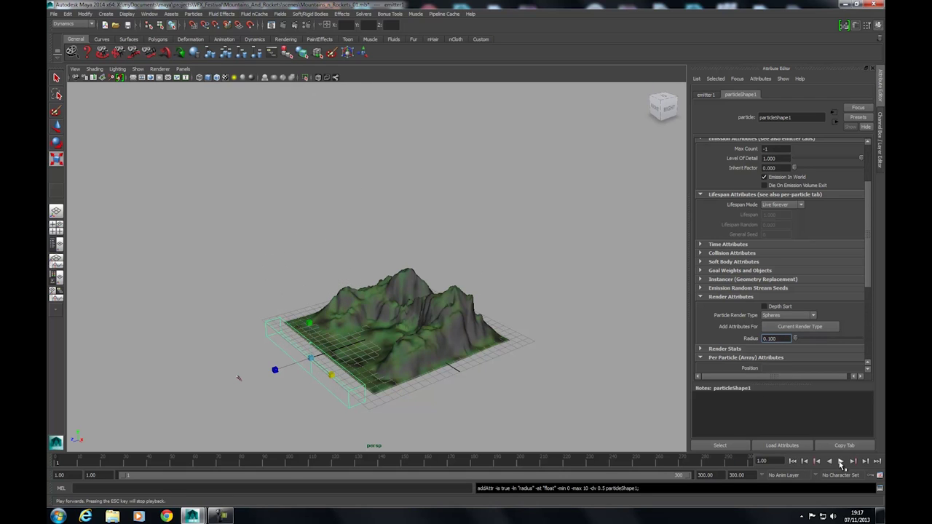
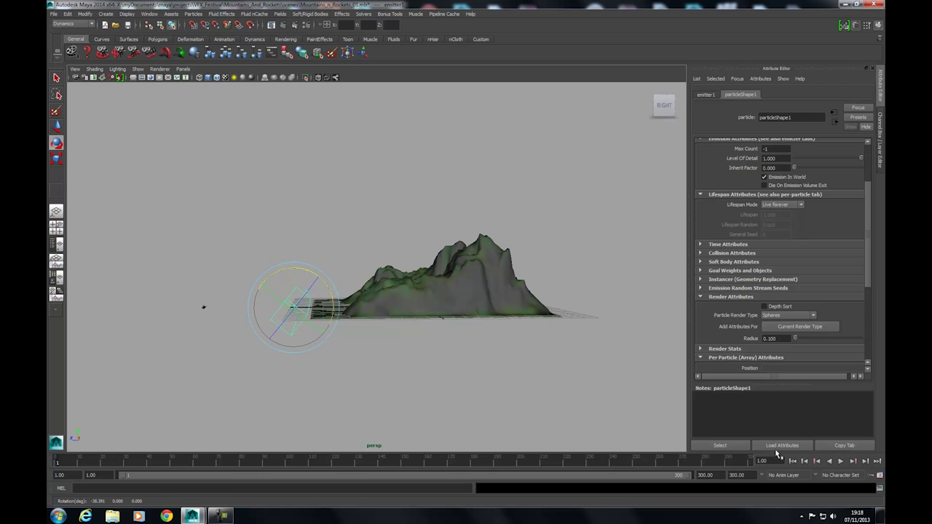
{"action": "left_click", "coordinate": [841, 461]}
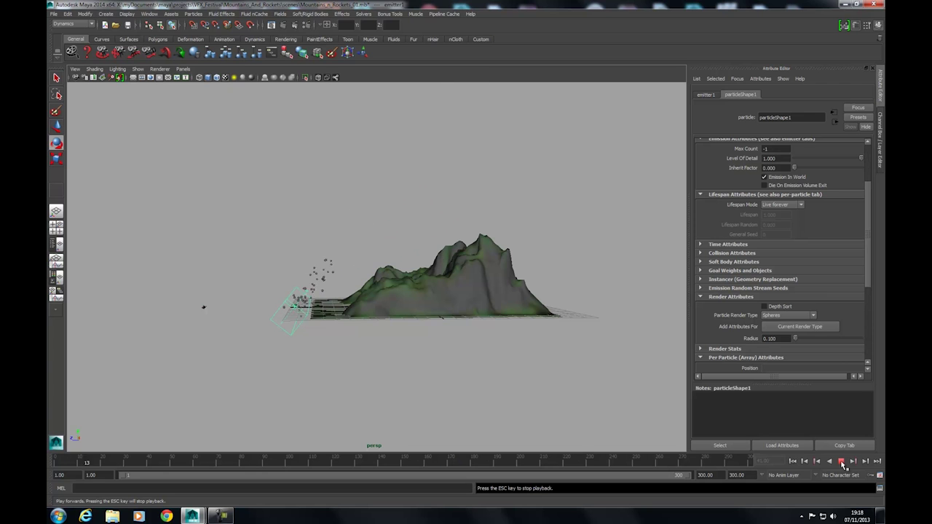
{"action": "key", "text": "alt+b"}
{"action": "key", "text": "alt+b"}
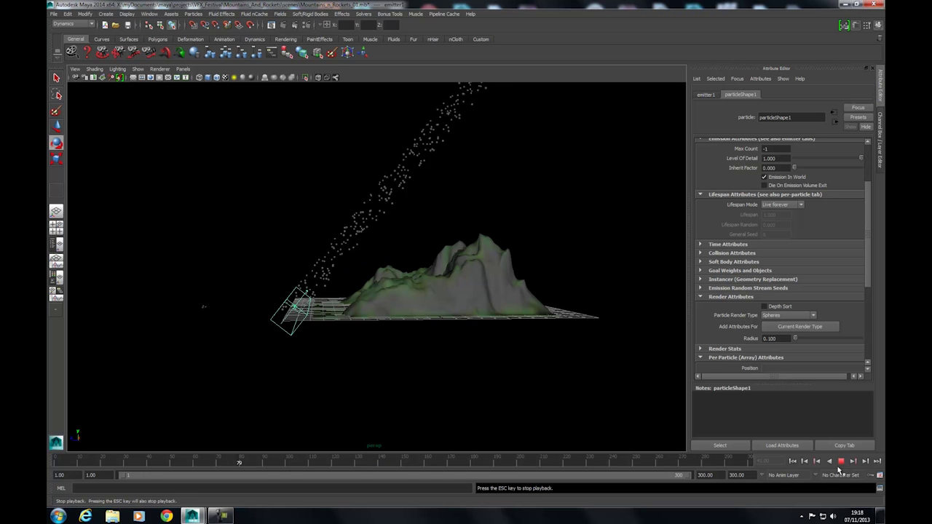
{"action": "left_click", "coordinate": [841, 461]}
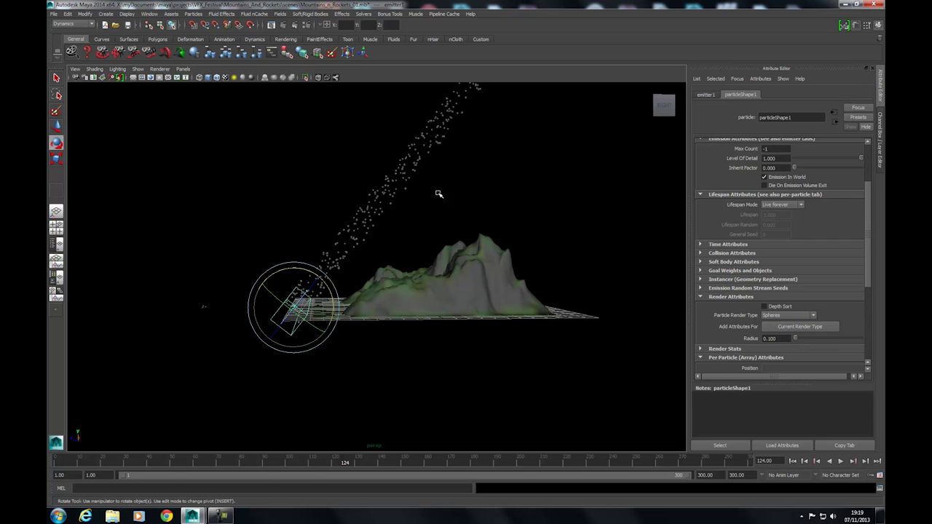
Select the emitted particles and add a Gravity field that affects them.
{"action": "left_click_drag", "start_coordinate": [332, 244], "coordinate": [343, 242], "text": "alt"}
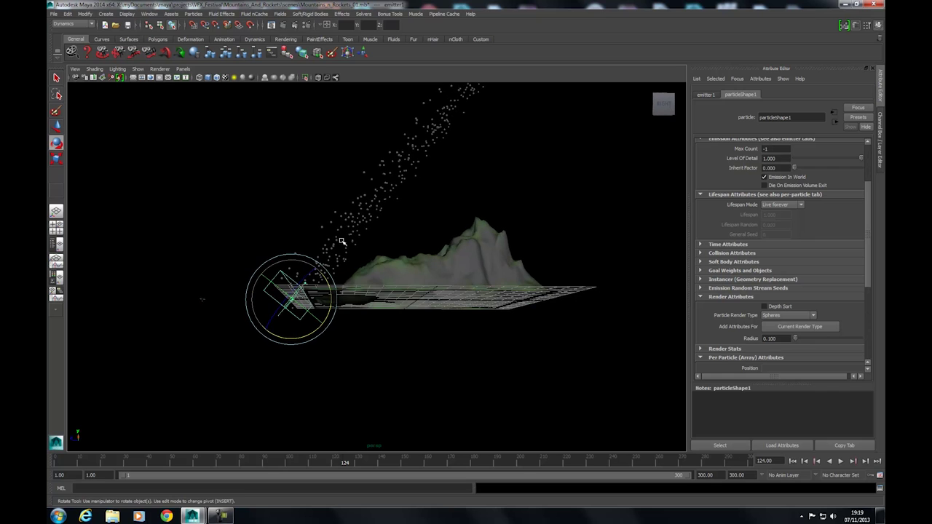
{"action": "left_click_drag", "start_coordinate": [397, 182], "coordinate": [383, 201], "text": "alt"}
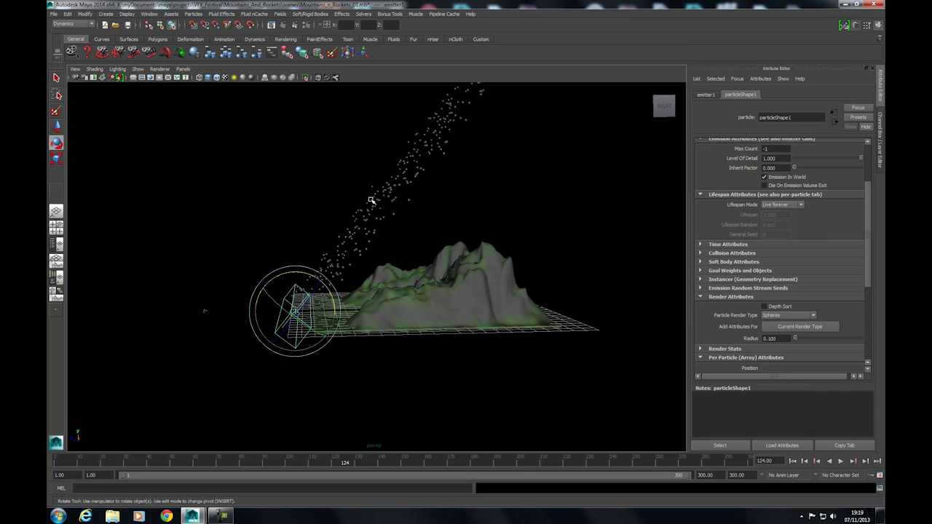
{"action": "left_click", "coordinate": [403, 171]}
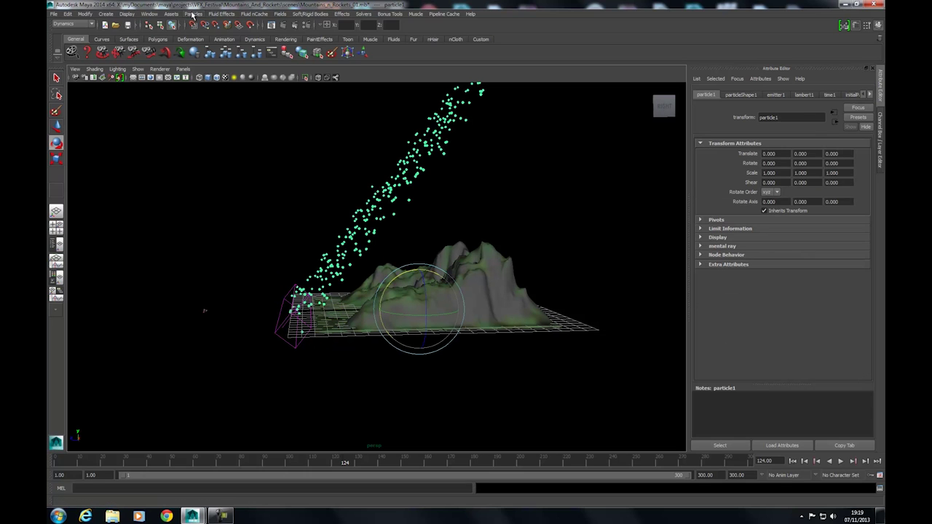
{"action": "left_click", "coordinate": [281, 15]}
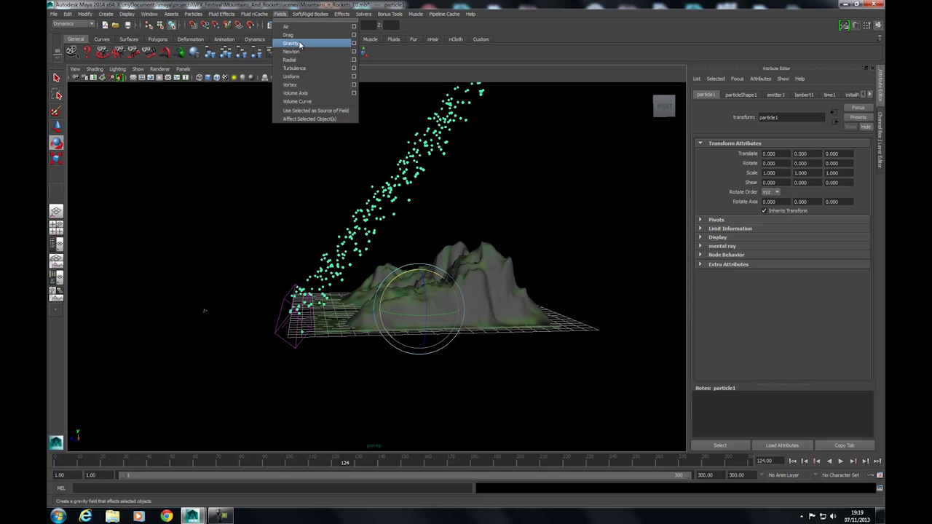
{"action": "left_click", "coordinate": [297, 44]}
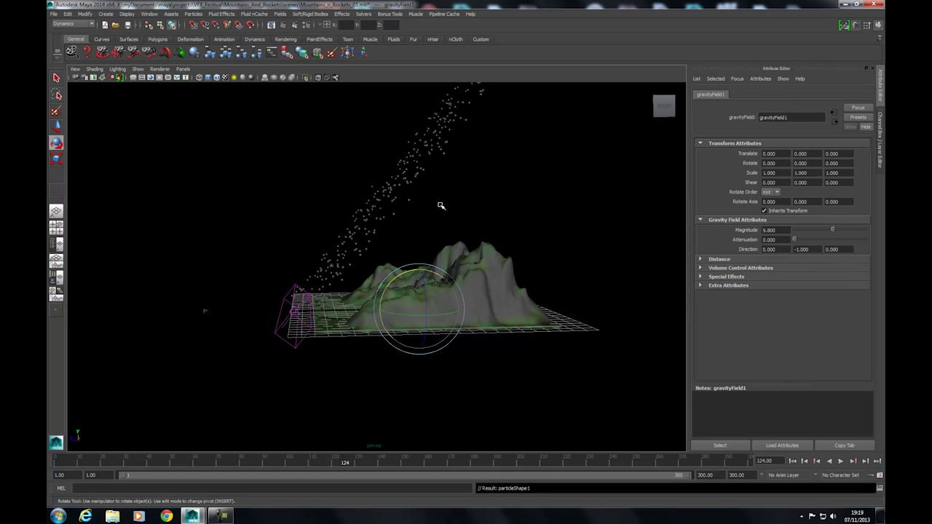
Play the simulation from the first frame to check how gravity affects the particles, and stop playback.
{"action": "left_click_drag", "start_coordinate": [441, 209], "coordinate": [440, 204], "text": "alt"}
{"action": "left_click", "coordinate": [793, 461]}
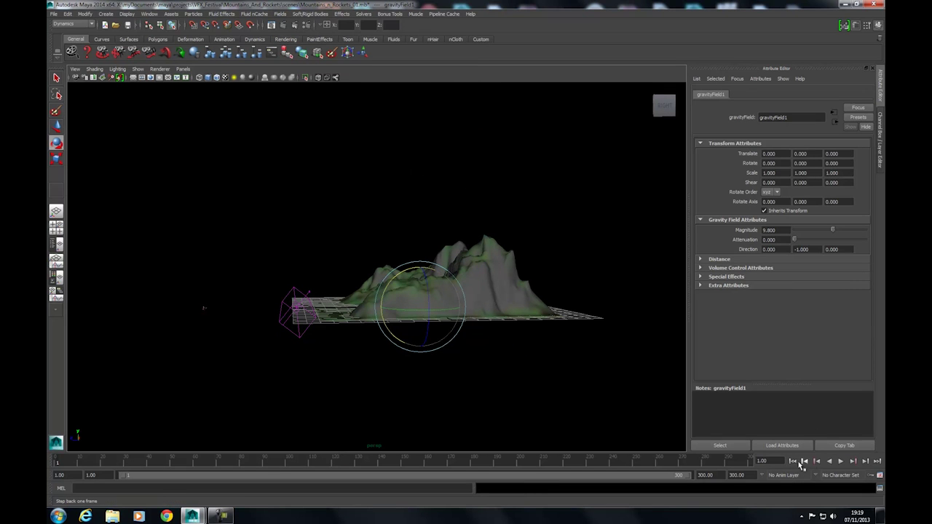
{"action": "left_click", "coordinate": [841, 462]}
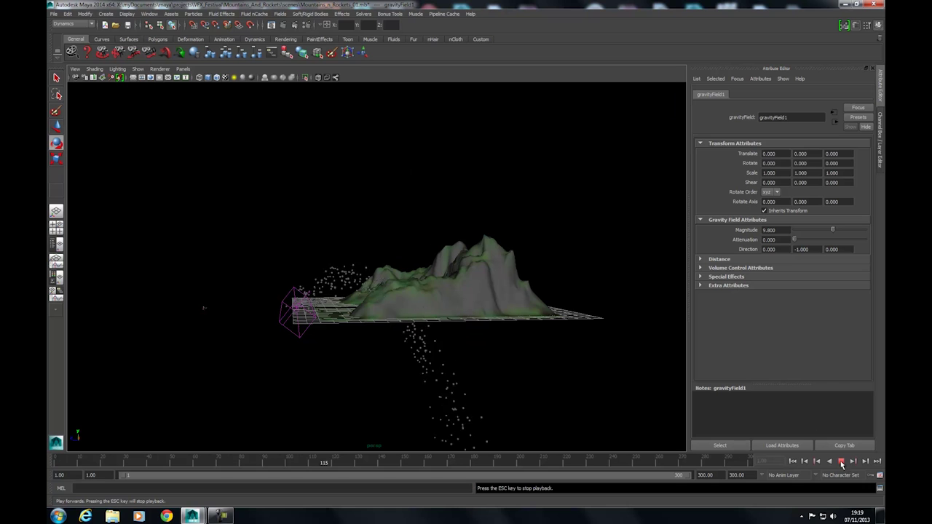
{"action": "left_click_drag", "start_coordinate": [353, 264], "coordinate": [470, 295], "text": "alt"}
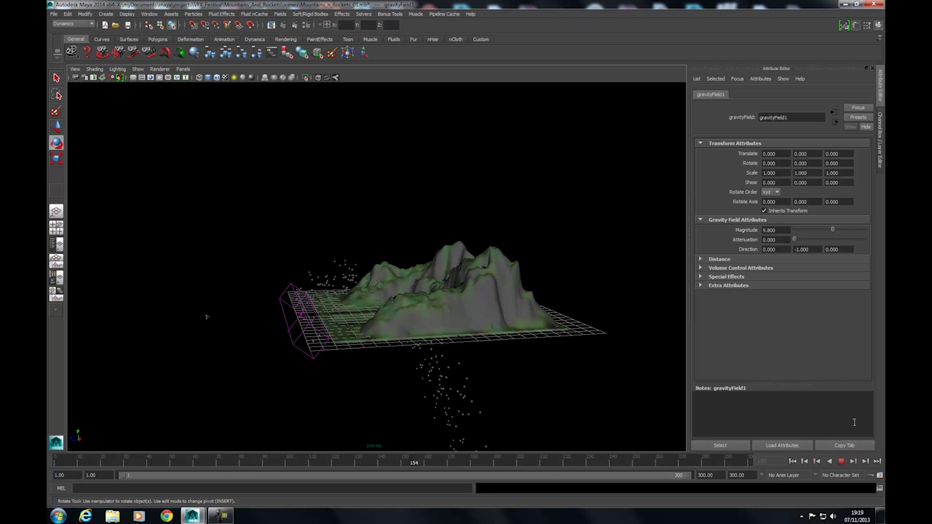
{"action": "left_click", "coordinate": [841, 461]}
Select the cube emitter and bring up its emission speed attributes for editing.
{"action": "left_click_drag", "start_coordinate": [345, 288], "coordinate": [425, 289], "text": "alt"}
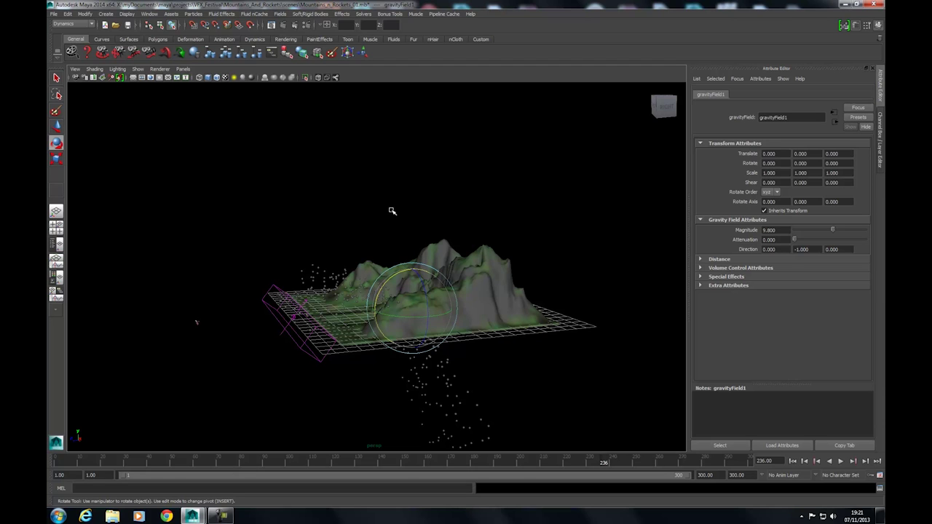
{"action": "left_click", "coordinate": [278, 289]}
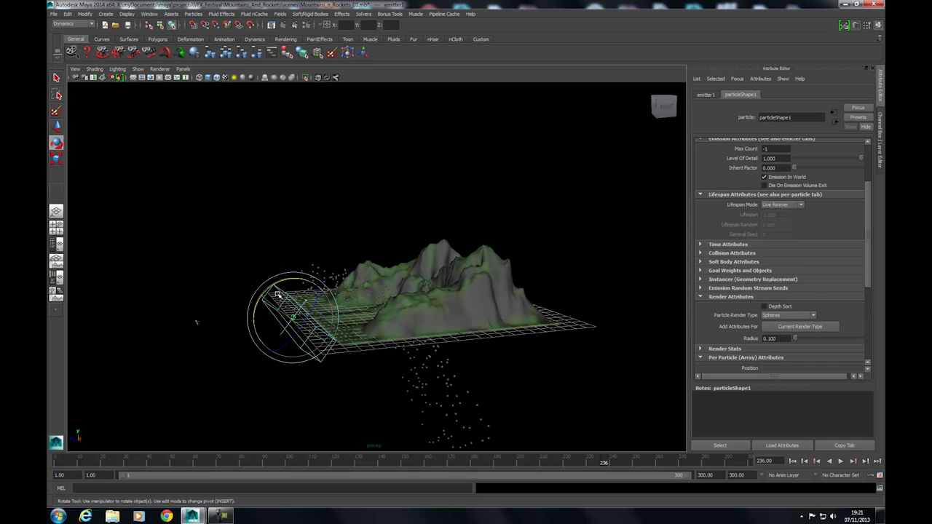
{"action": "left_click", "coordinate": [705, 95]}
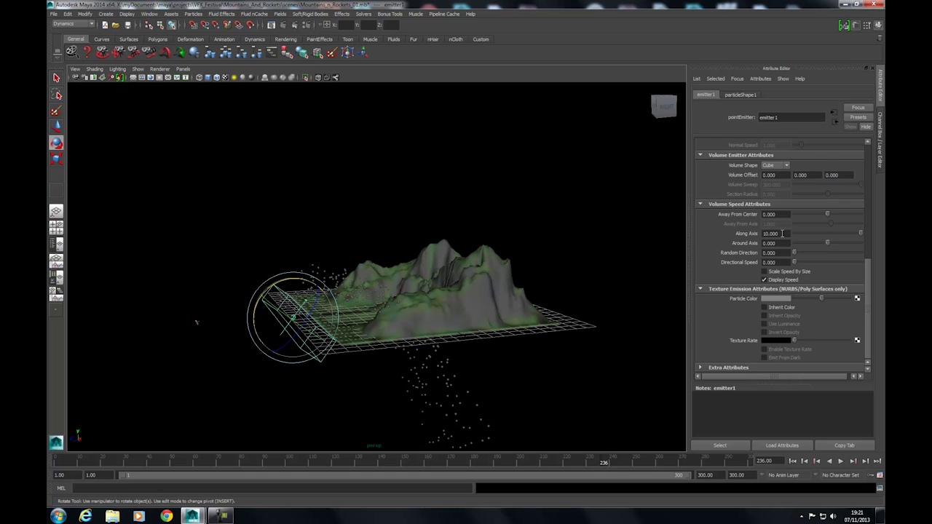
{"action": "scroll", "coordinate": [782, 233], "scroll_direction": "up", "scroll_amount": 4}
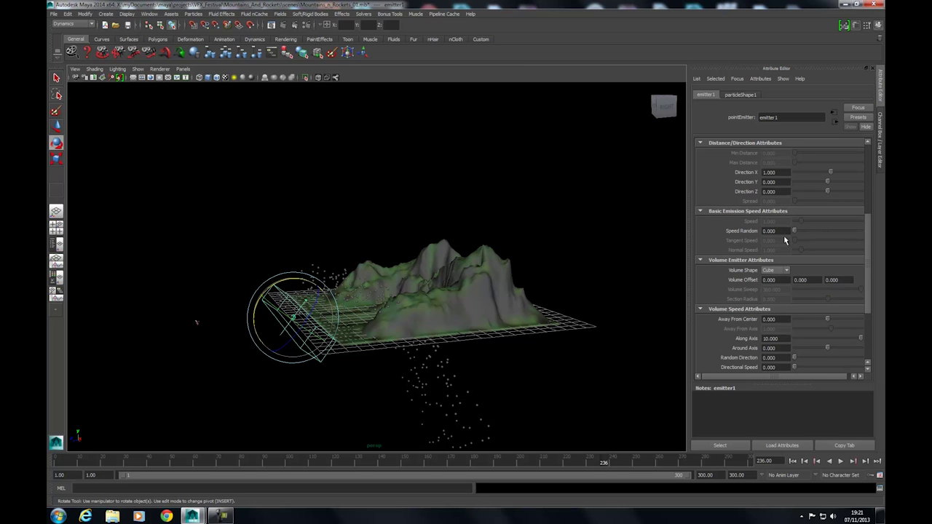